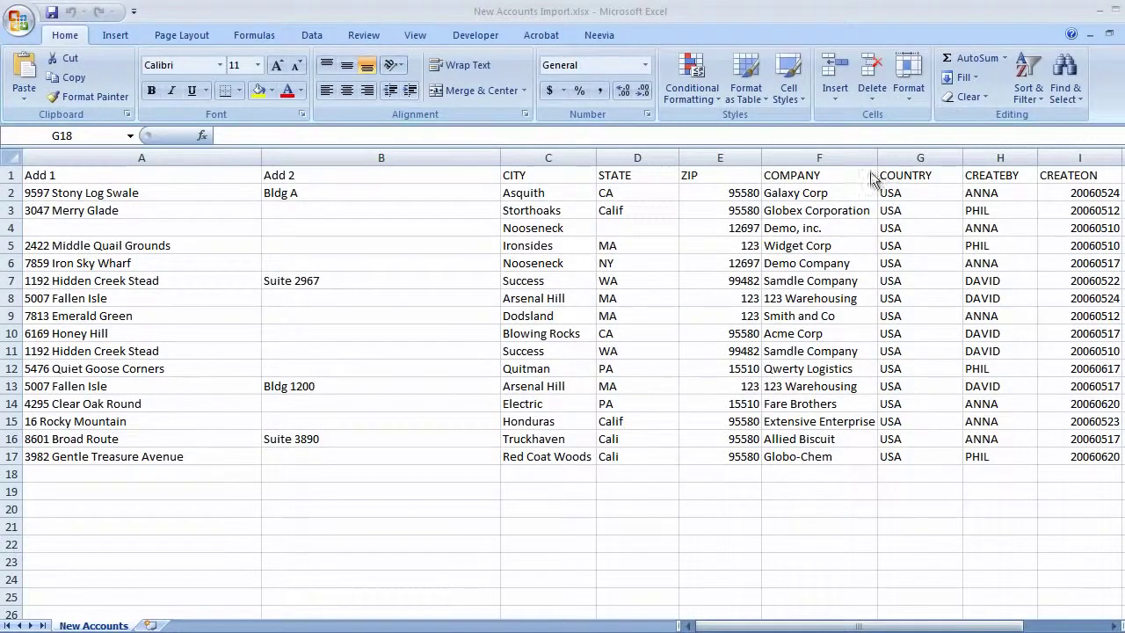
Sort the account rows by COMPANY from A to Z.
click(857, 198)
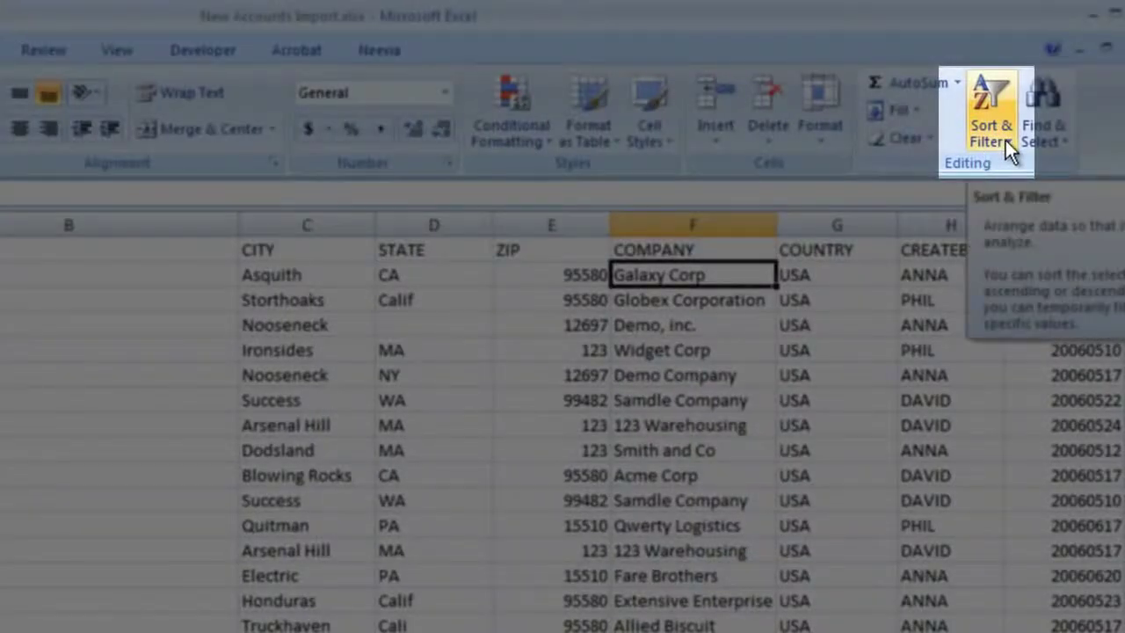
click(1003, 140)
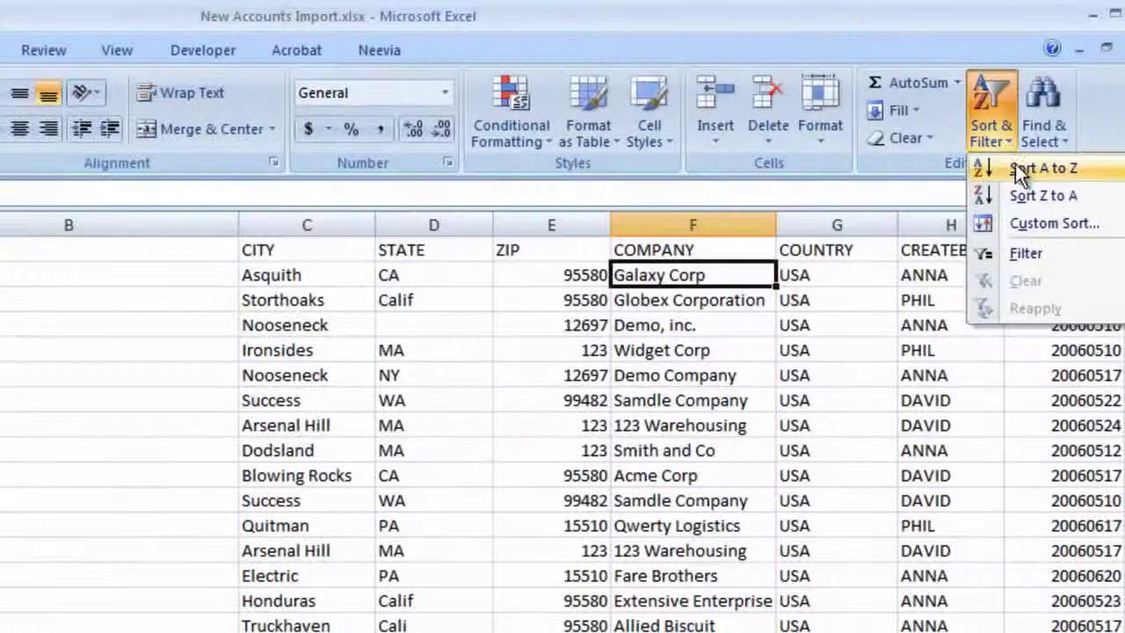
click(1020, 168)
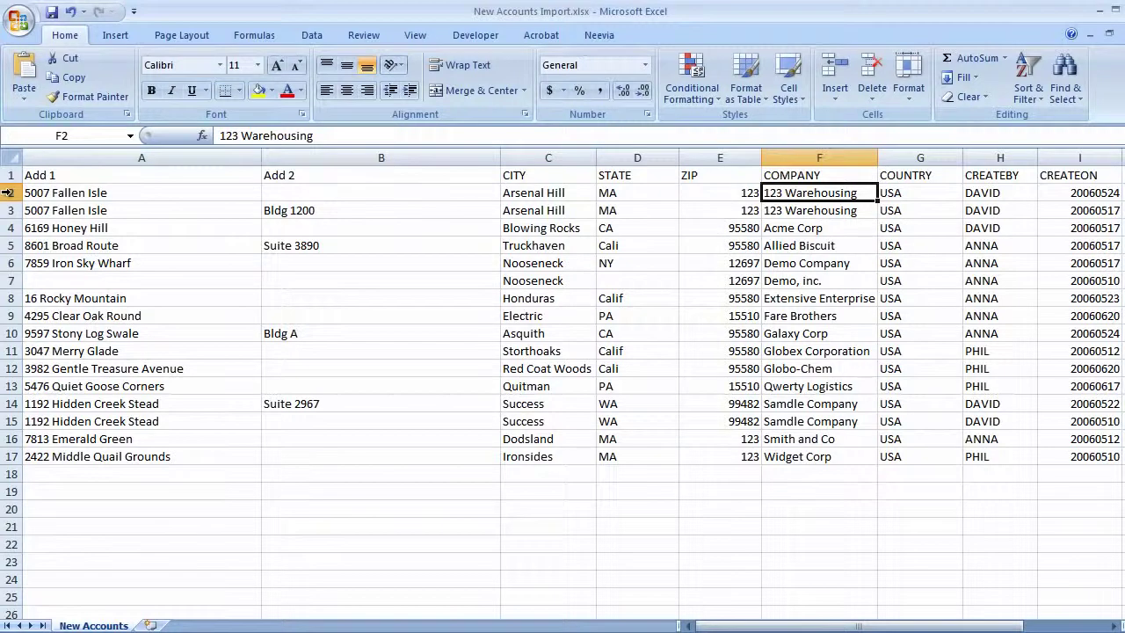
Delete the duplicate account rows: the 123 Warehousing row without a building, the Demo, inc. row, and the Samdle Company row without a suite.
right_click(7, 192)
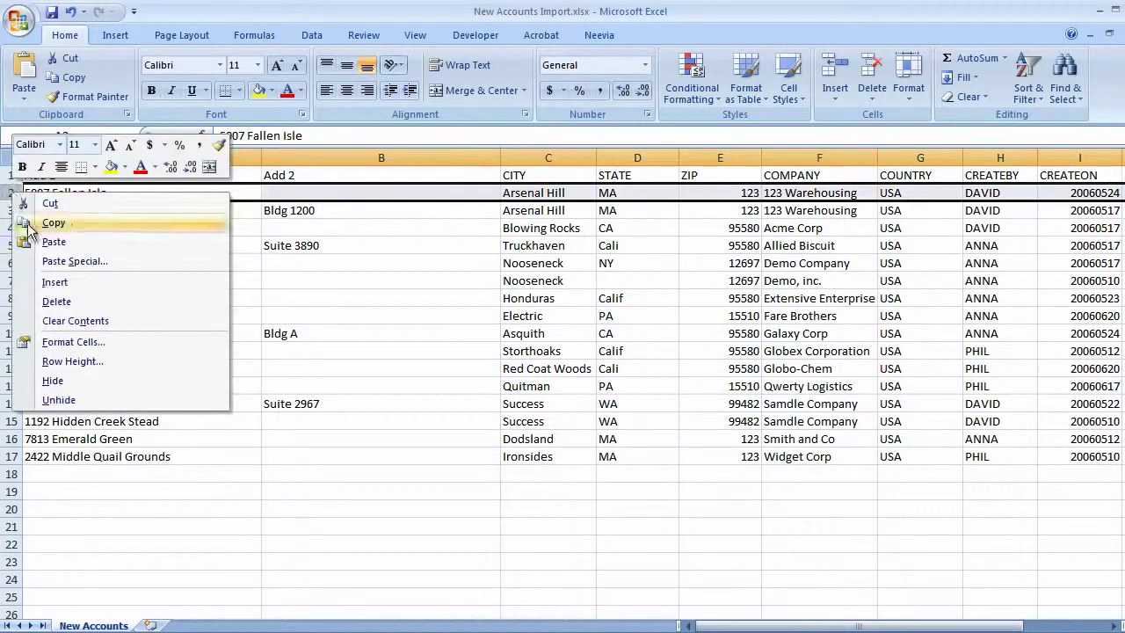
click(32, 300)
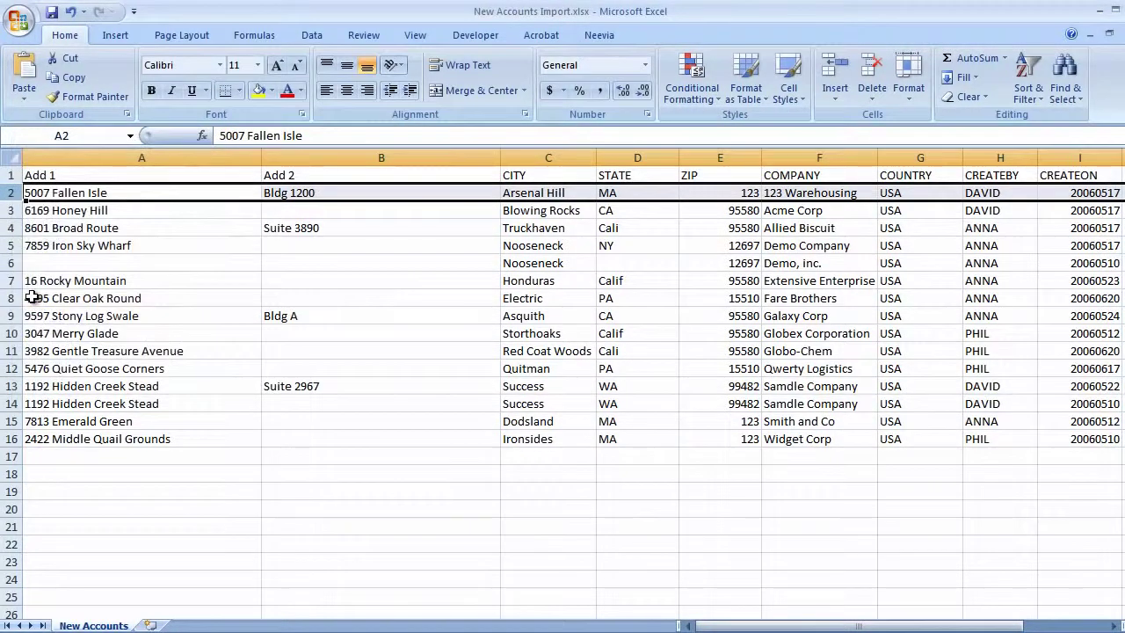
click(14, 263)
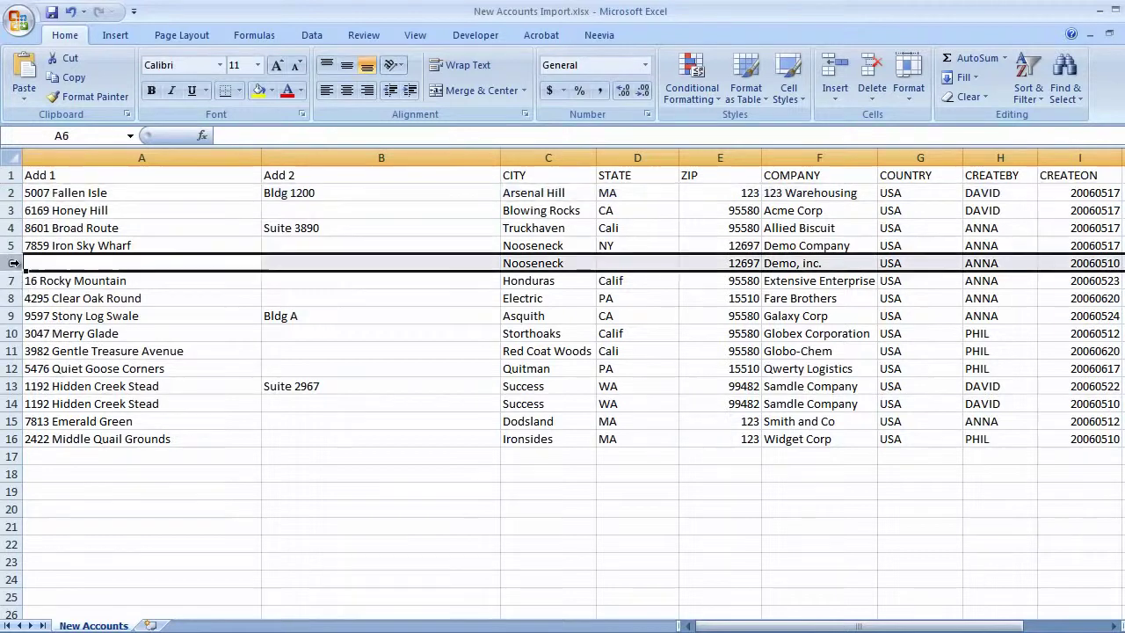
key(ctrl+minus)
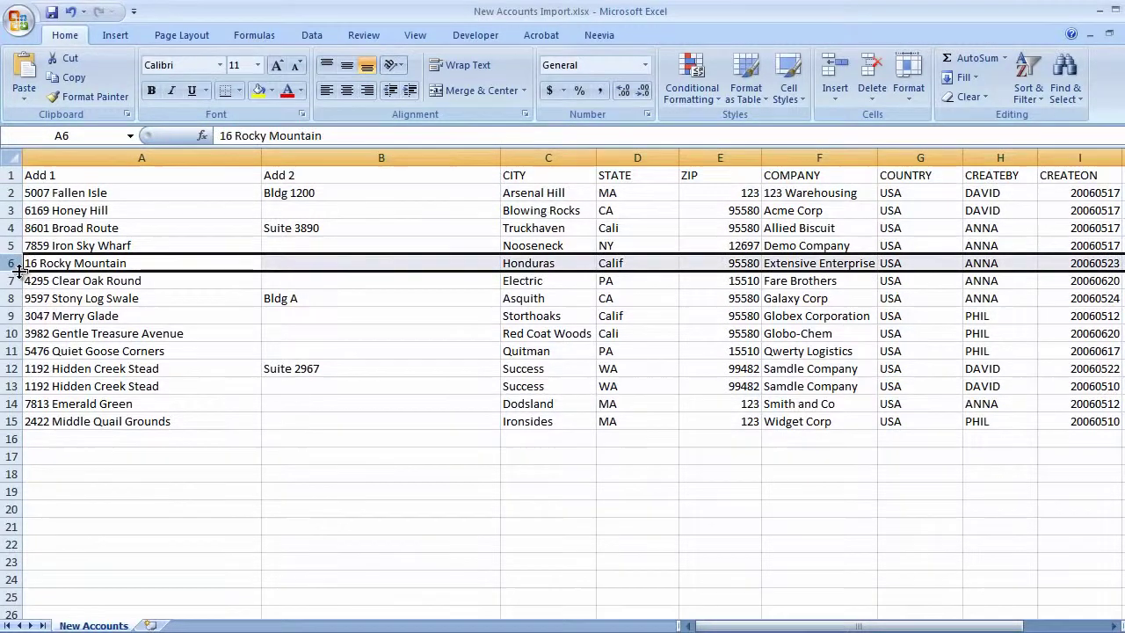
click(11, 386)
key(ctrl+minus)
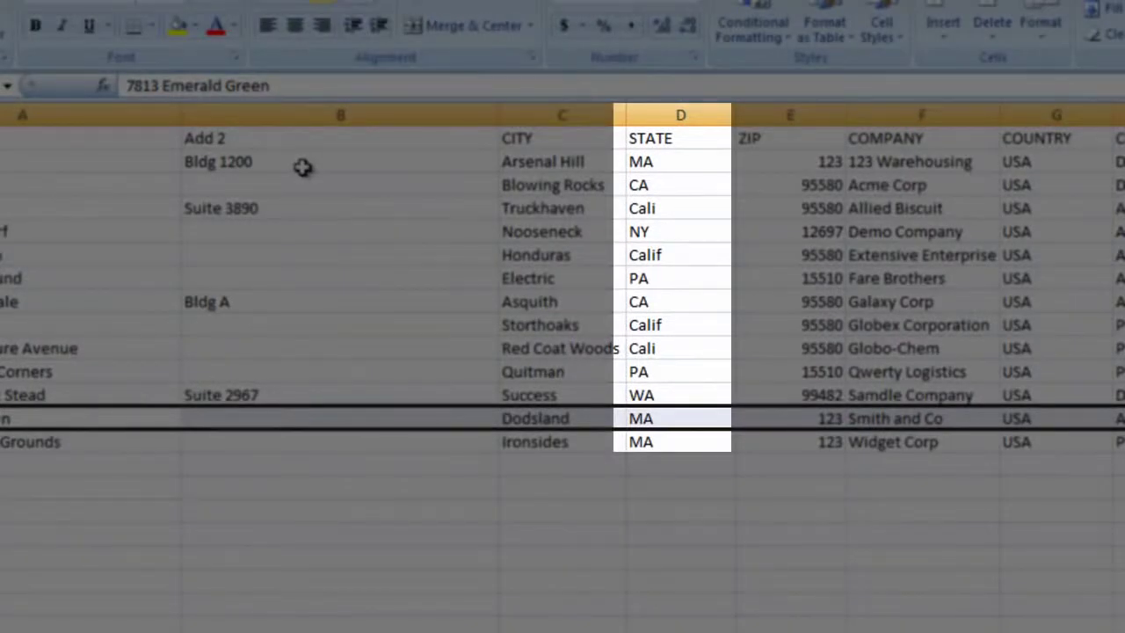
Turn on filtering for the header row of the accounts table.
click(303, 167)
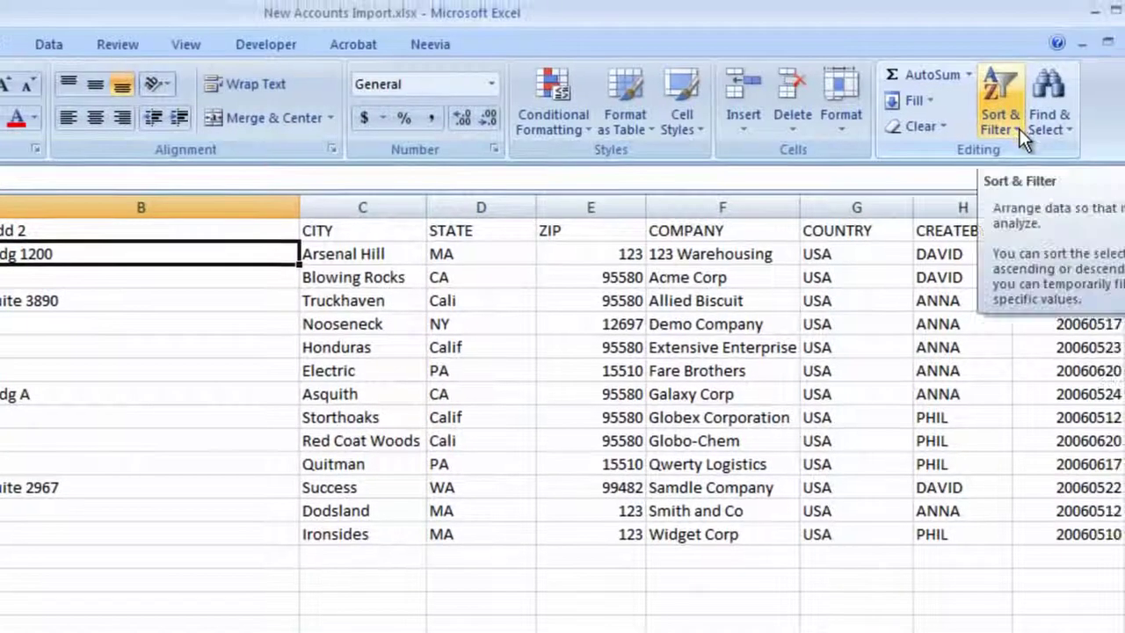
click(1019, 128)
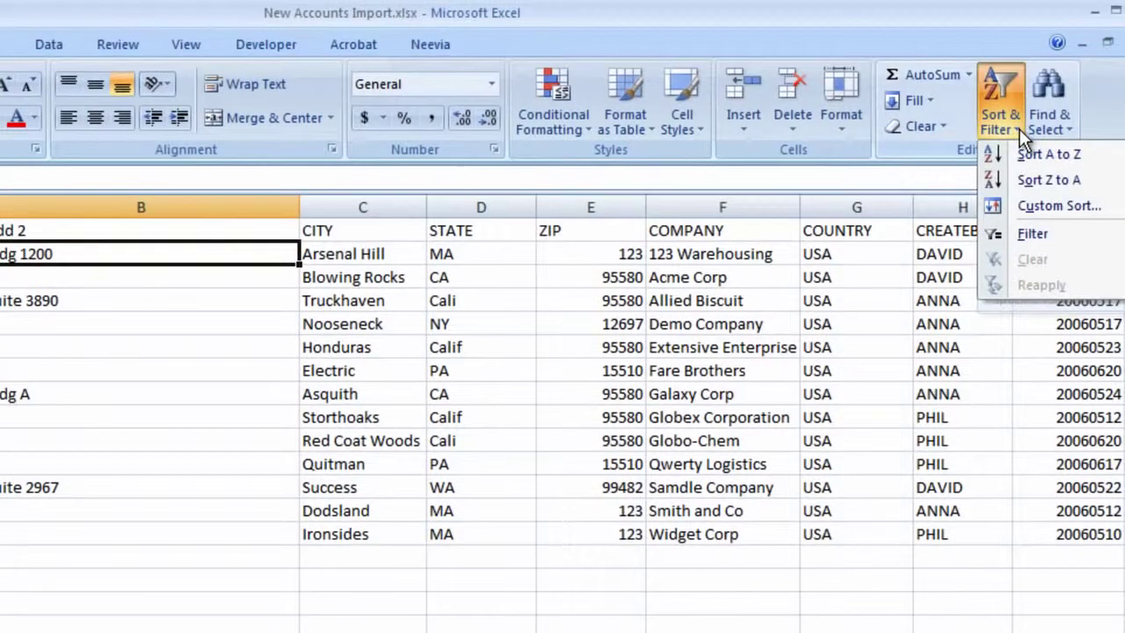
click(1017, 230)
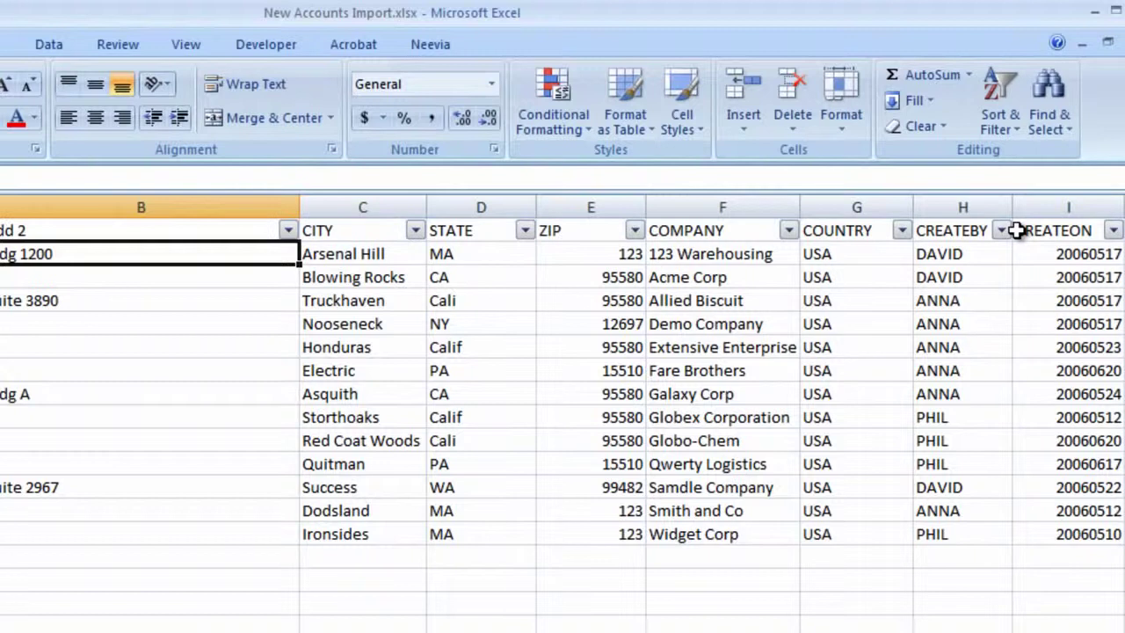
Filter the STATE column to show only the rows with CA, Cali or Calif.
click(526, 232)
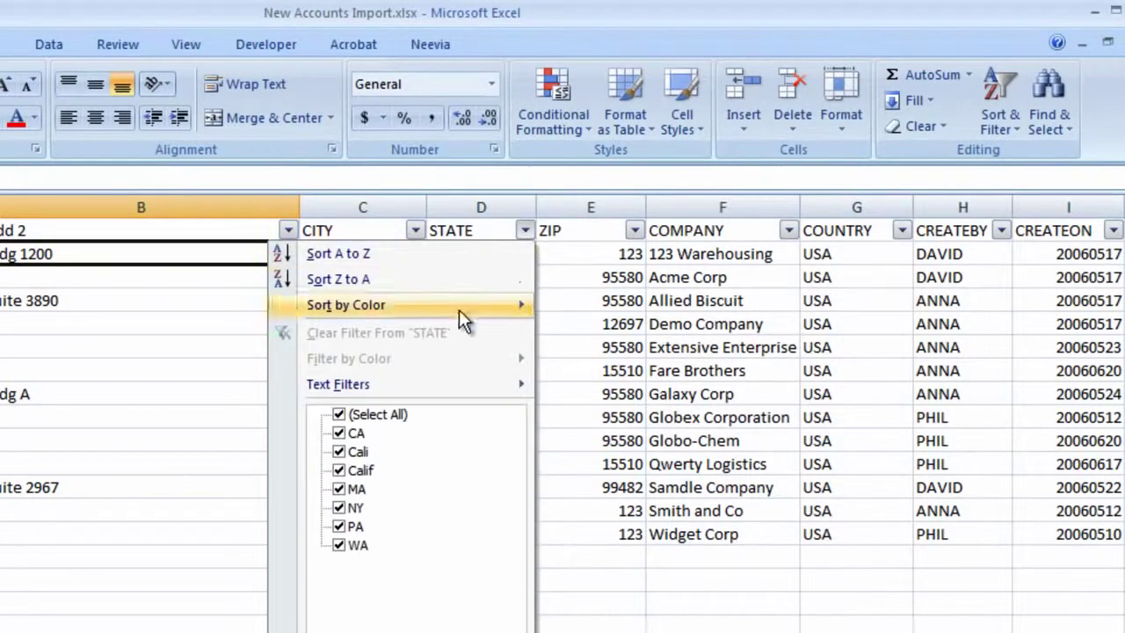
click(341, 414)
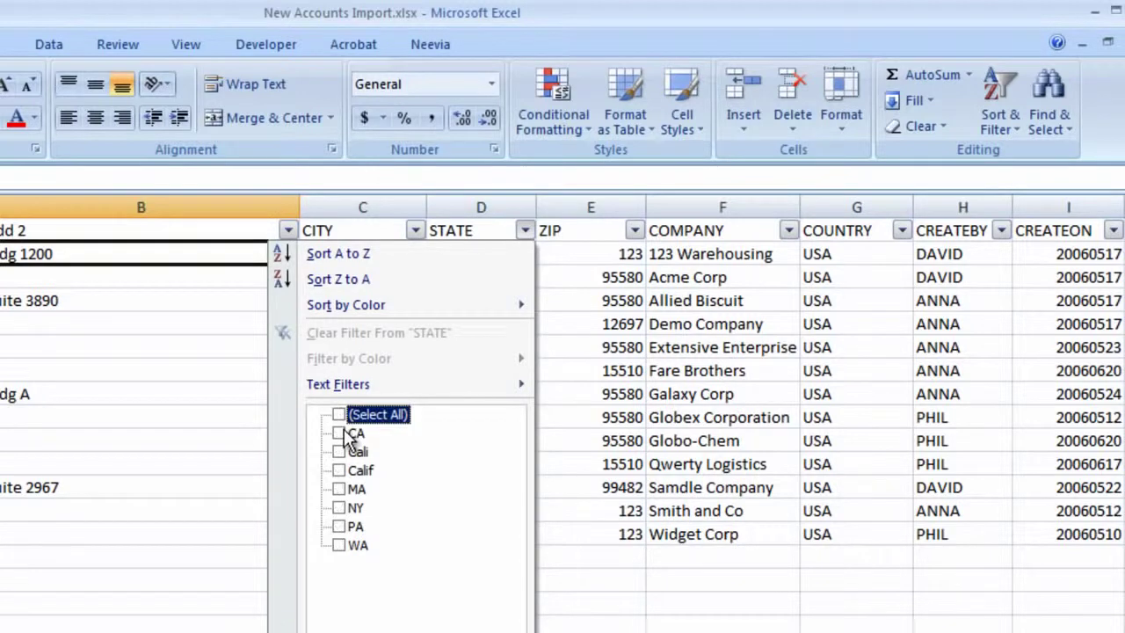
click(340, 434)
click(339, 452)
click(339, 470)
click(518, 600)
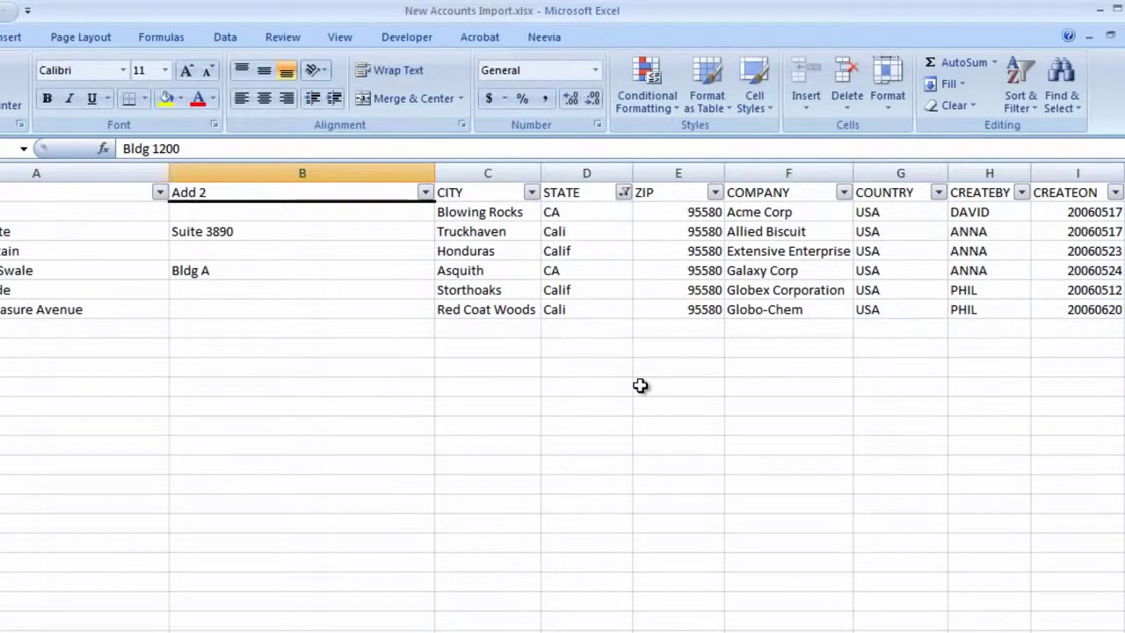
Fill CA down all the filtered STATE cells and turn off filtering to show every row.
click(618, 216)
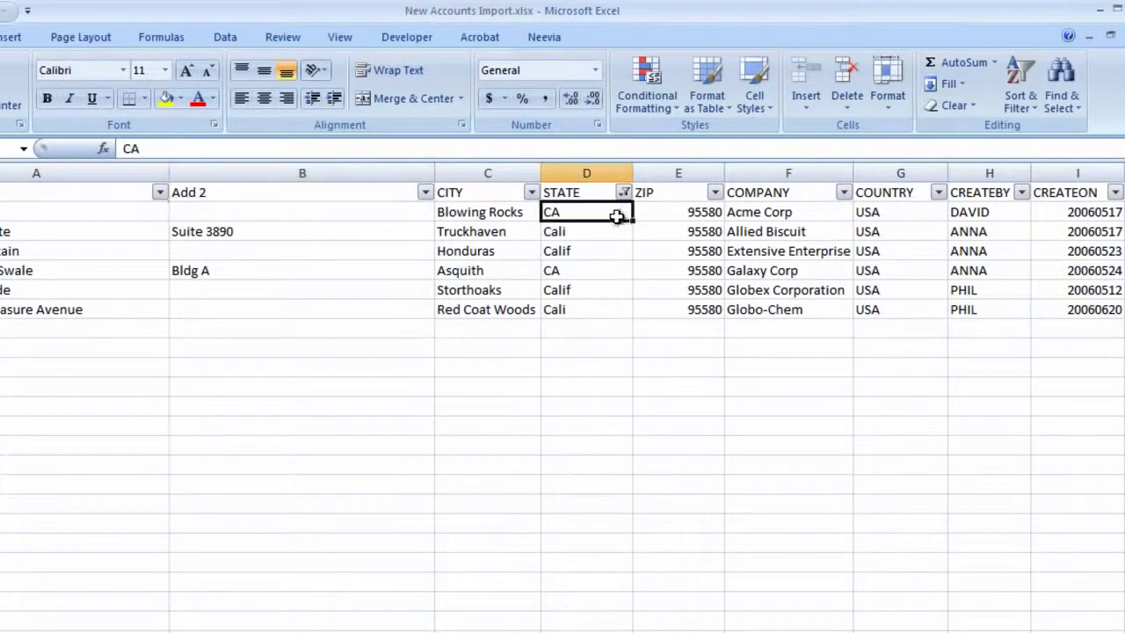
drag(631, 220, 621, 315)
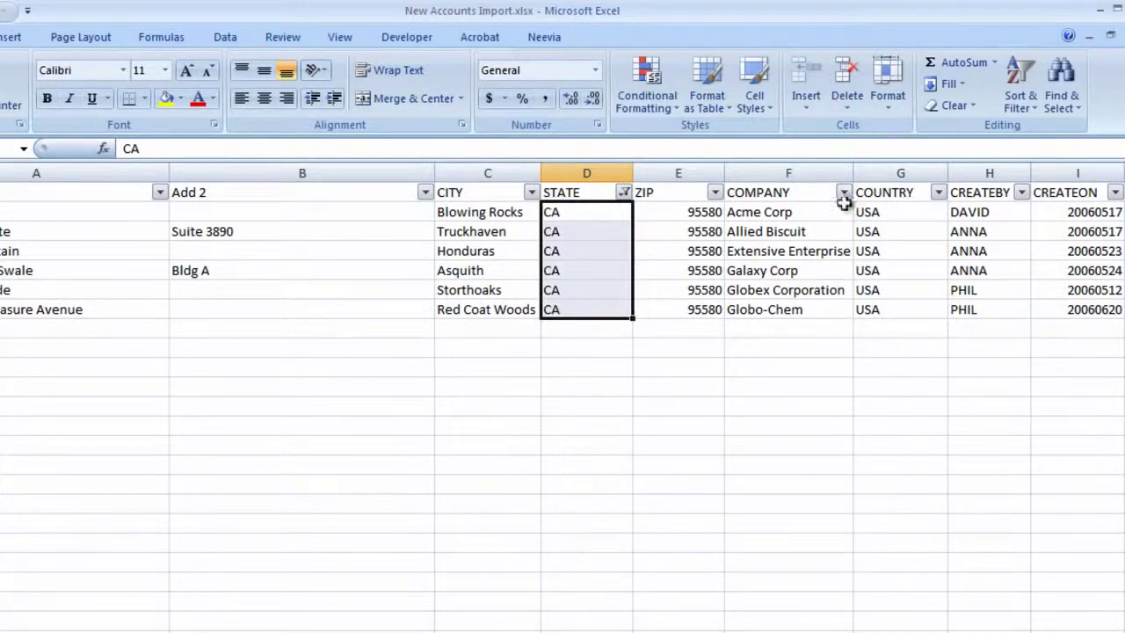
click(1021, 95)
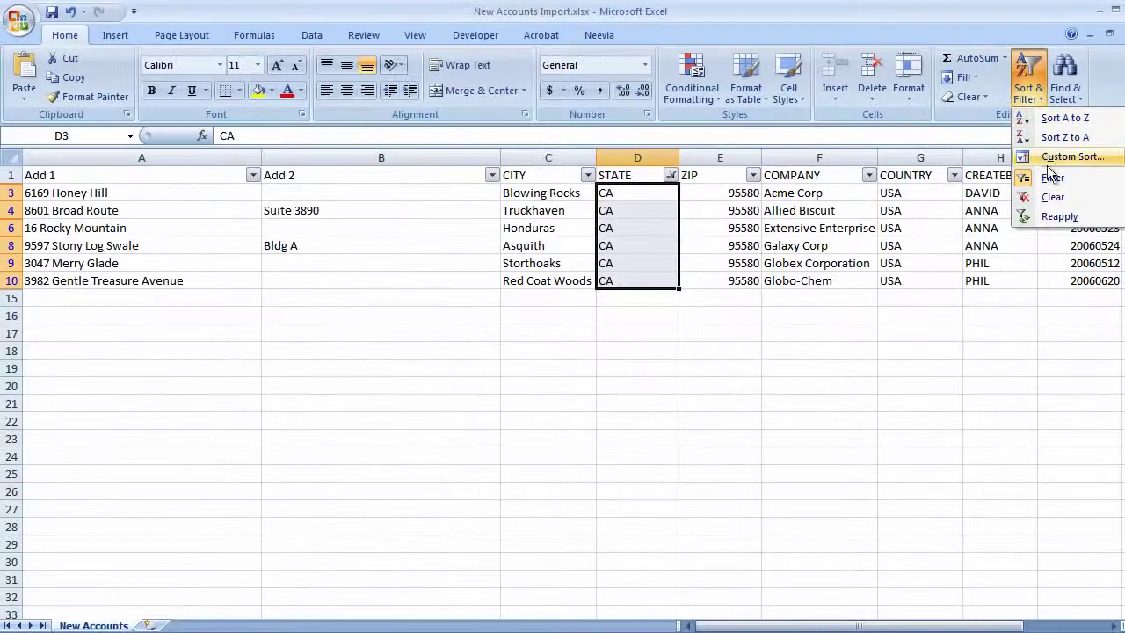
click(1052, 177)
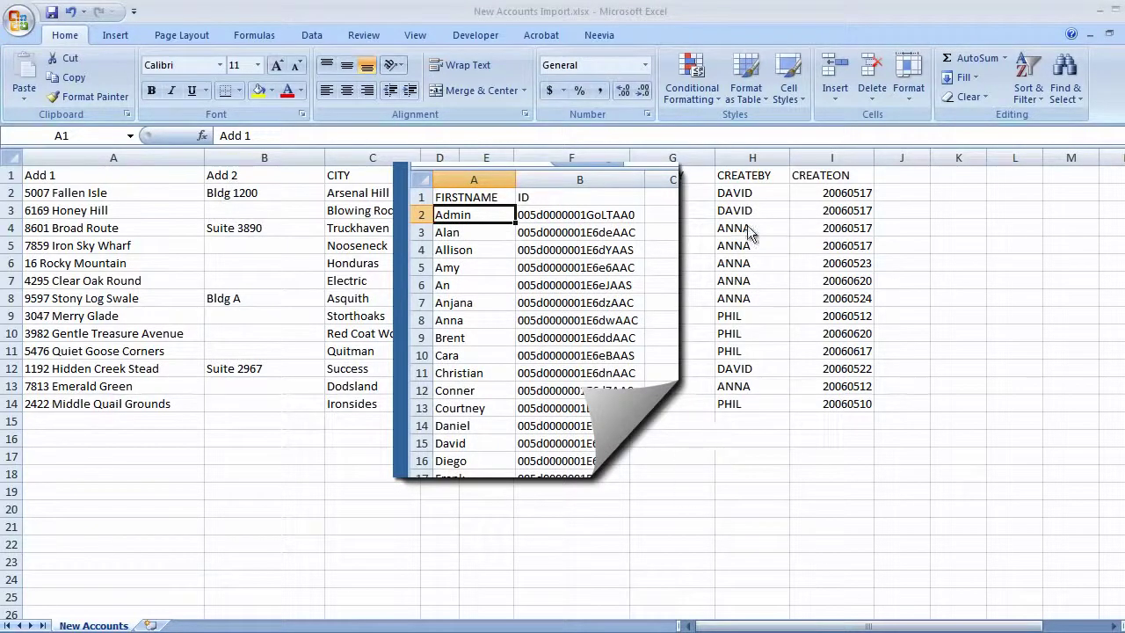
Arrange New Accounts Import.xlsx and USER ID extract.csv side by side with the Tiled option.
drag(746, 176, 761, 399)
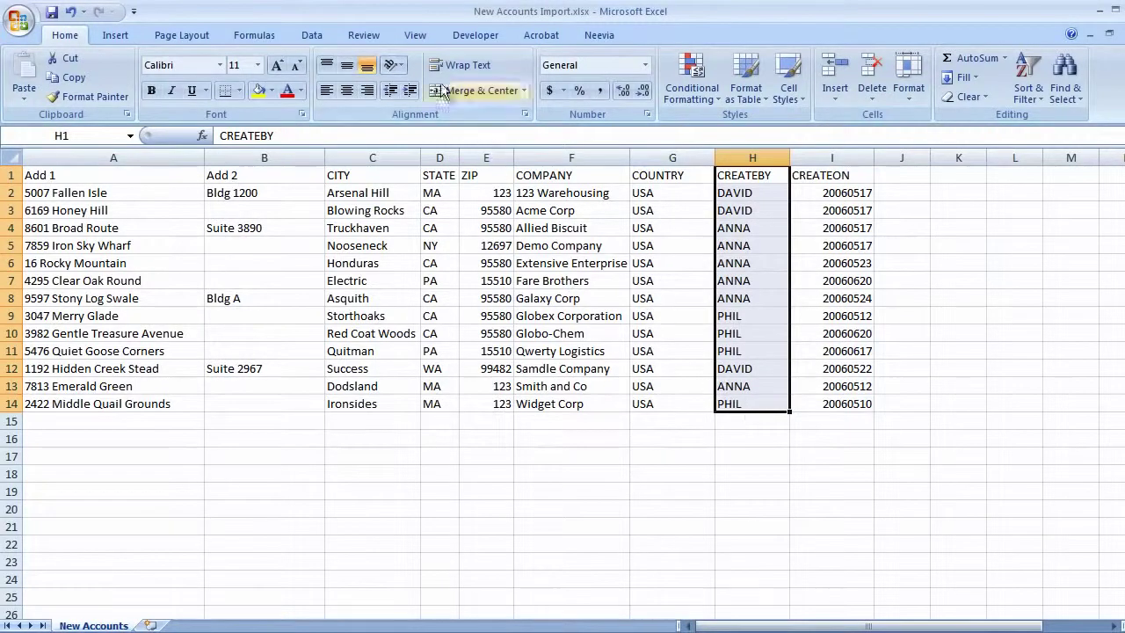
click(413, 37)
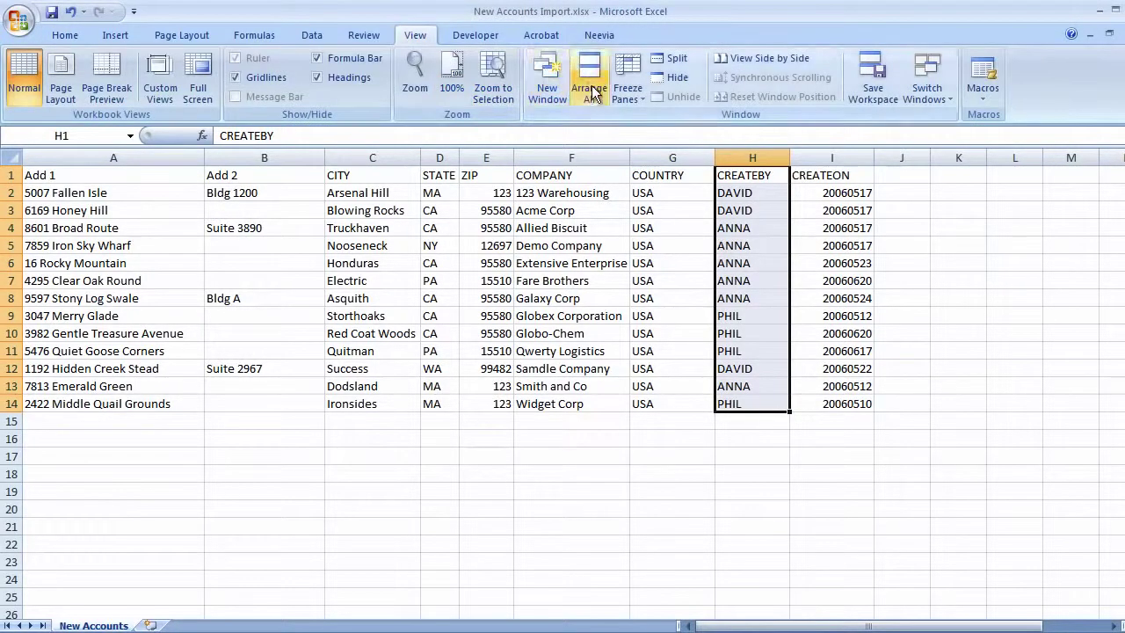
click(587, 88)
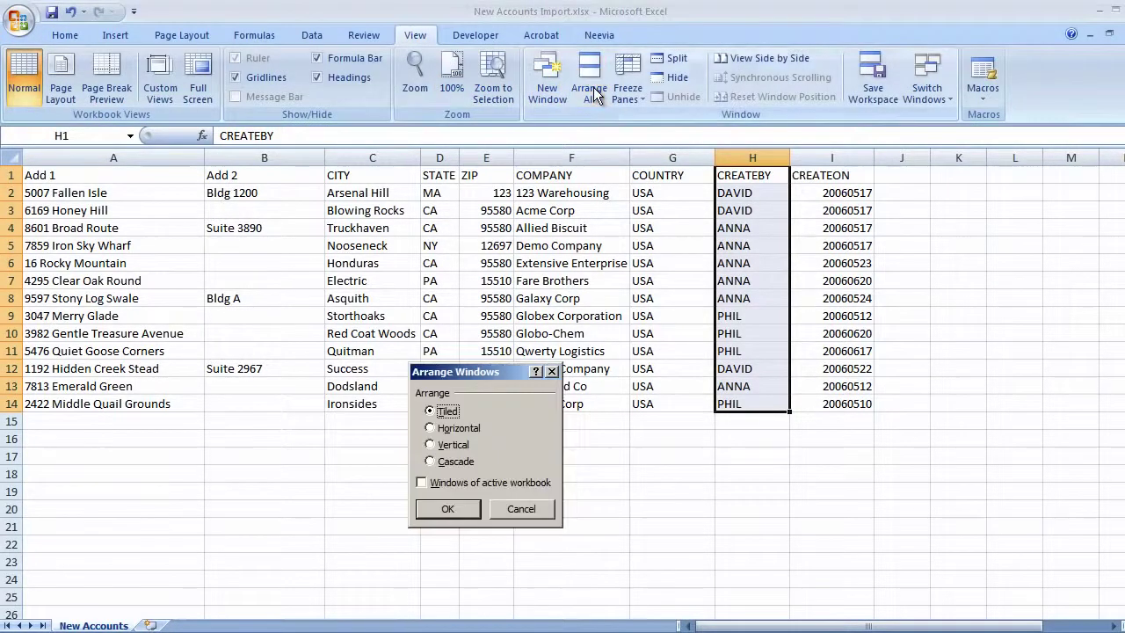
click(457, 507)
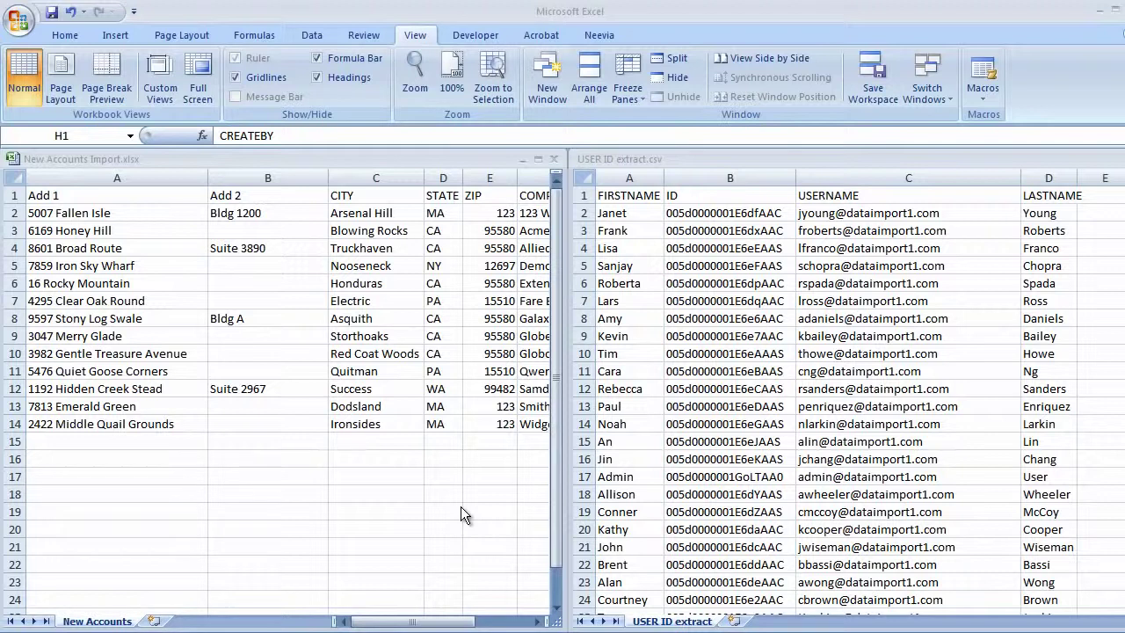
click(334, 161)
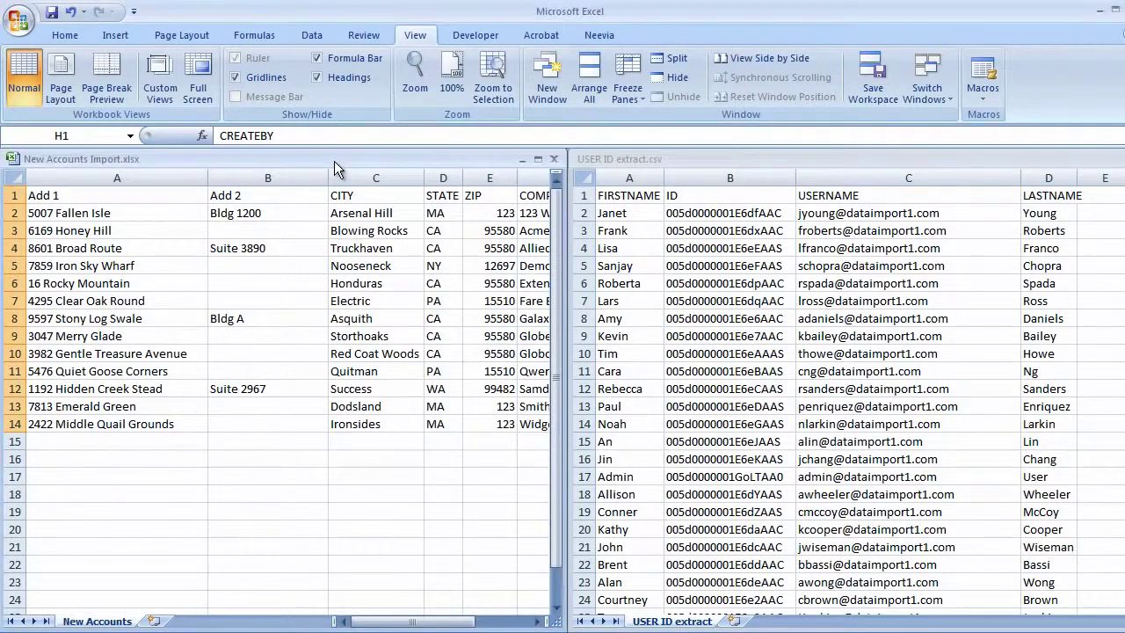
click(675, 163)
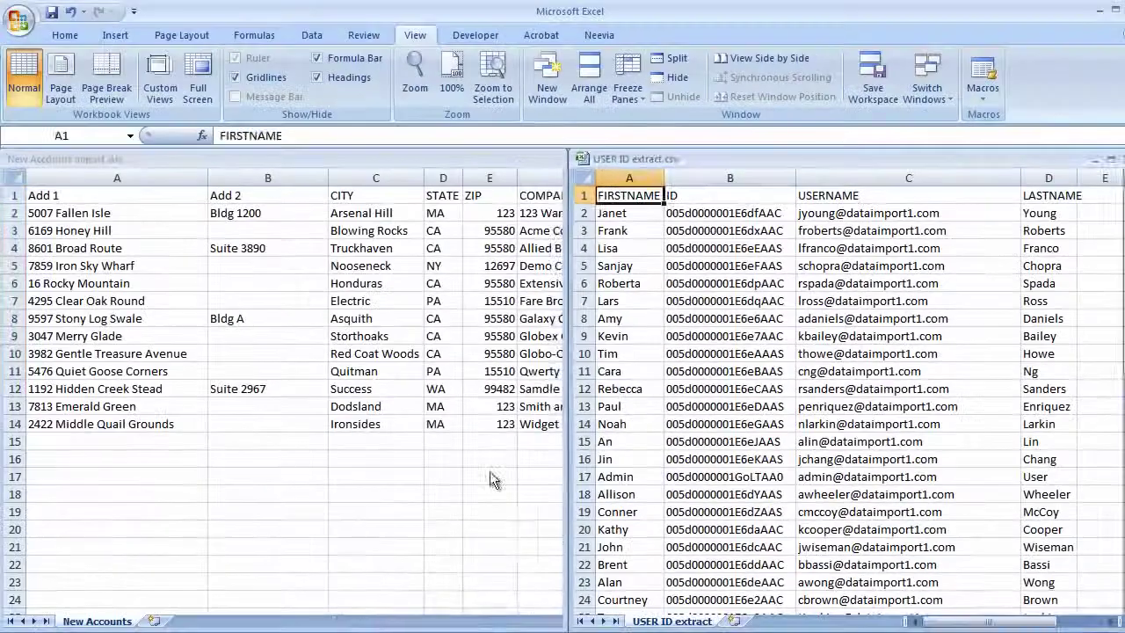
Insert a VLOOKUP function in the first empty OWNER ID cell, I2, of New Accounts Import.xlsx.
click(368, 624)
click(375, 564)
drag(413, 622, 448, 622)
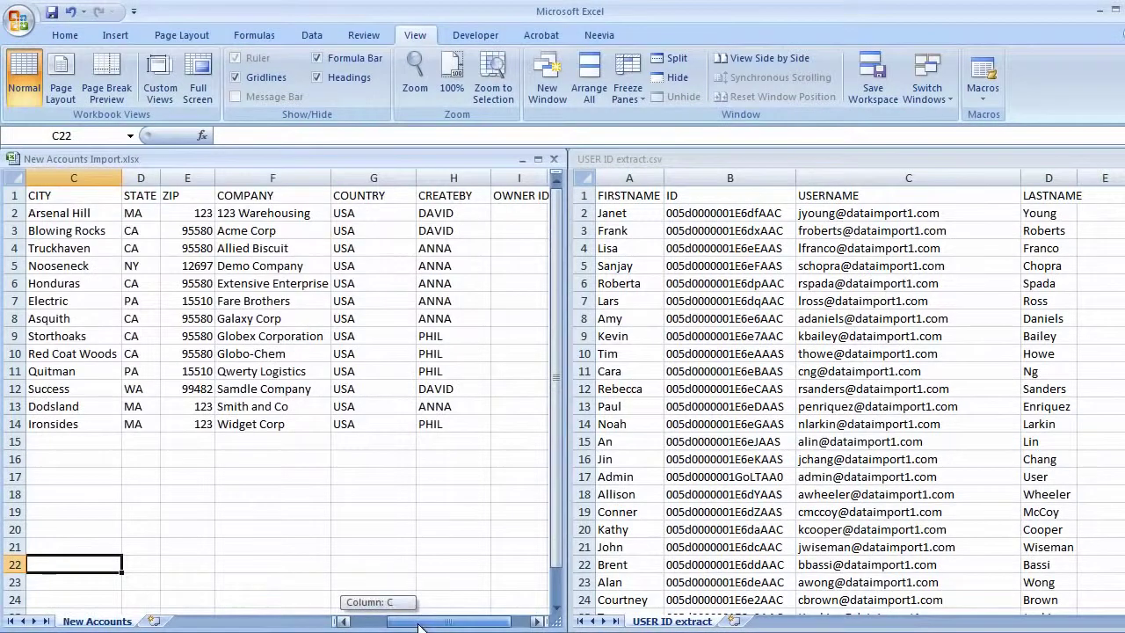
click(518, 212)
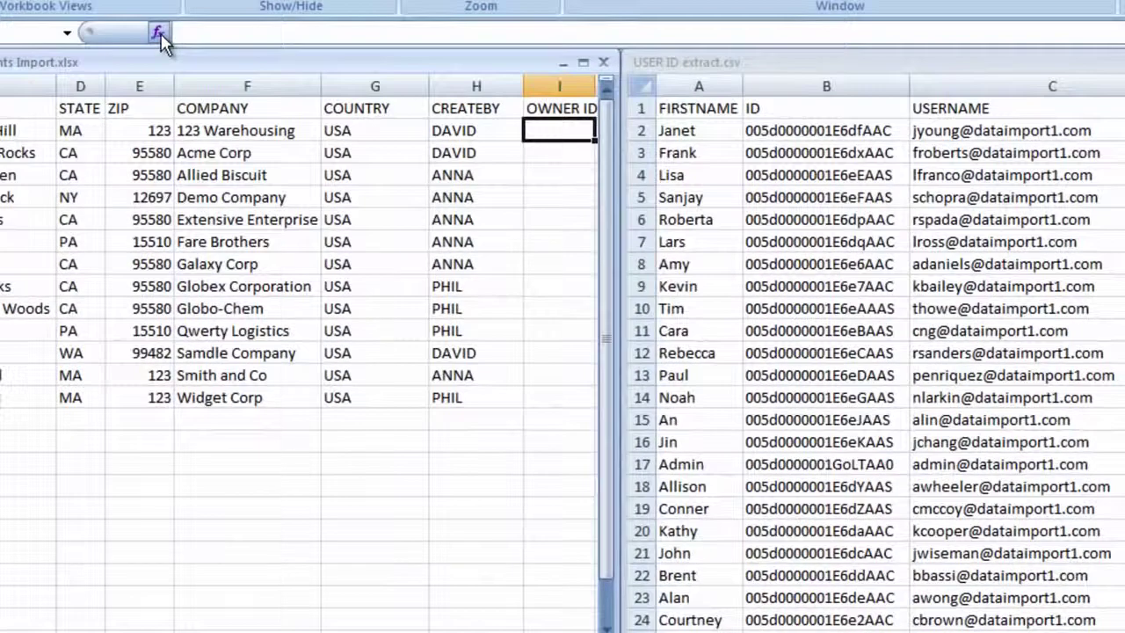
click(200, 132)
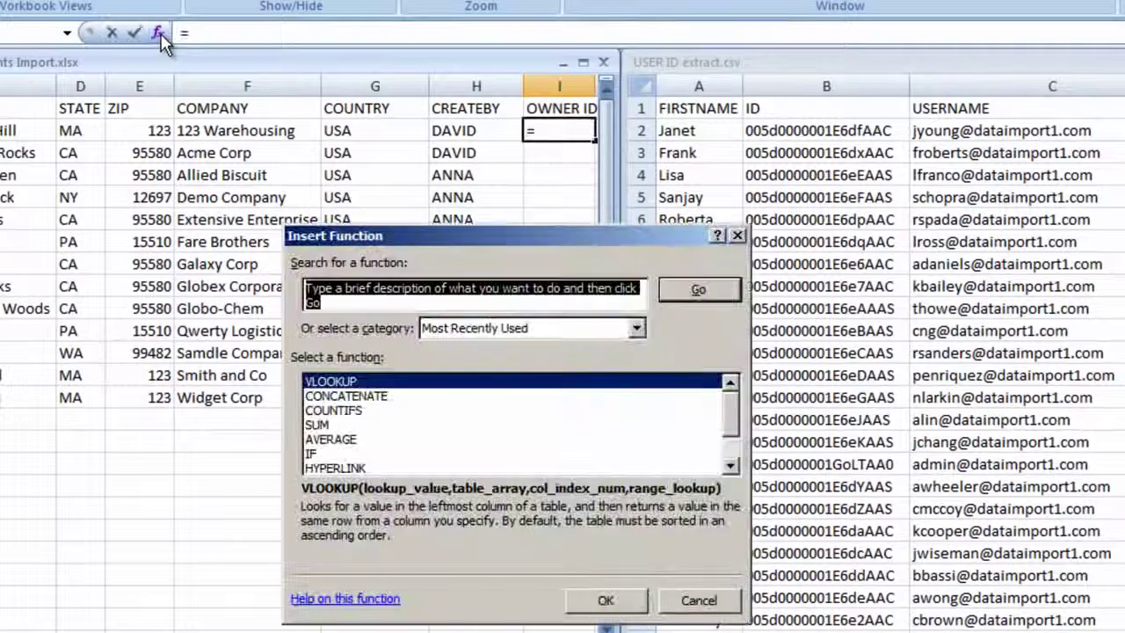
click(362, 384)
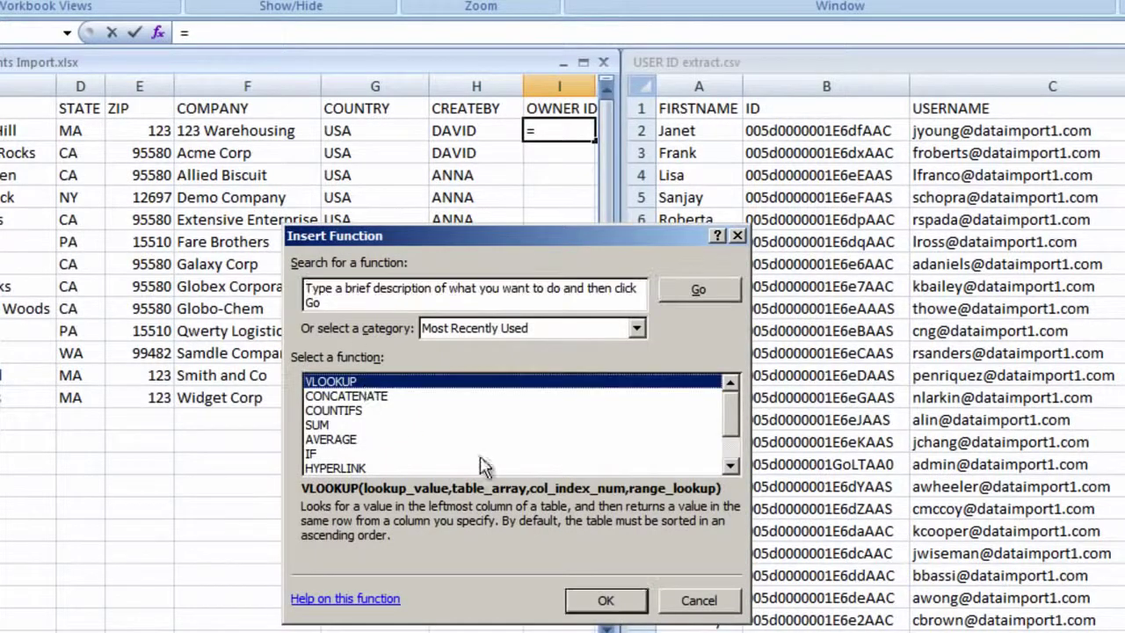
click(588, 606)
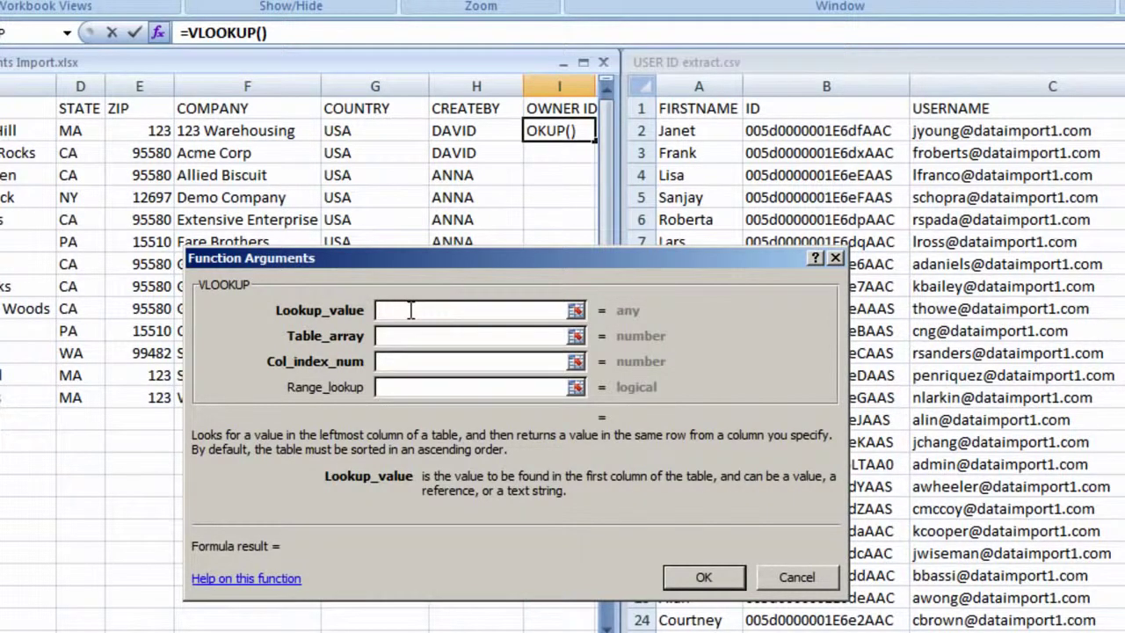
Set the VLOOKUP's lookup value to H2 and its table array to A1:D52 of USER ID extract.csv.
click(470, 130)
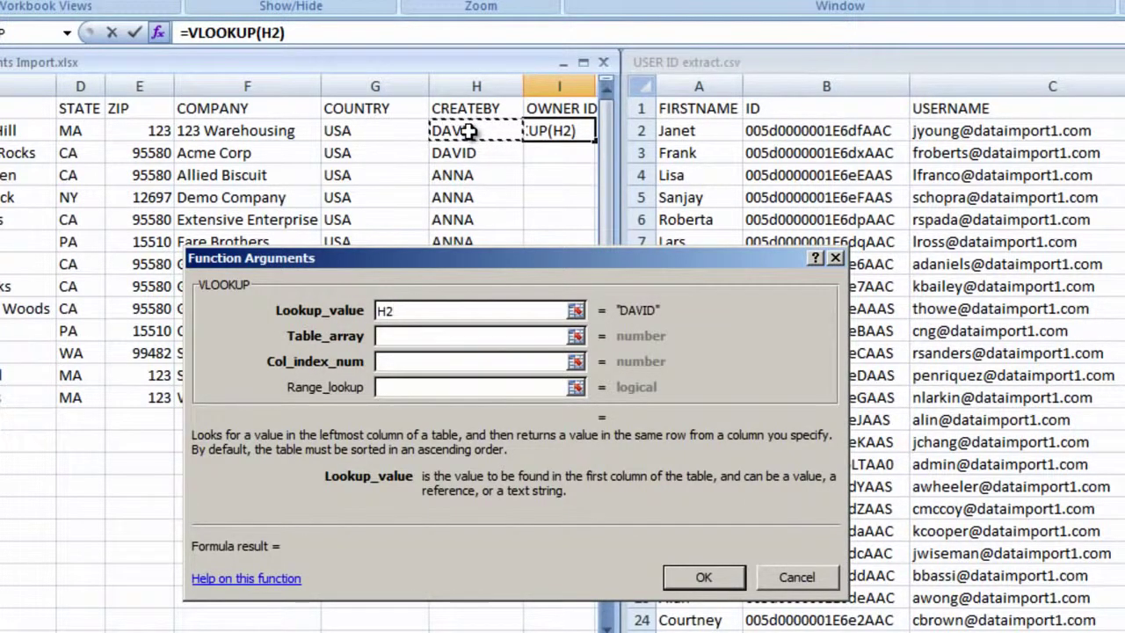
click(401, 335)
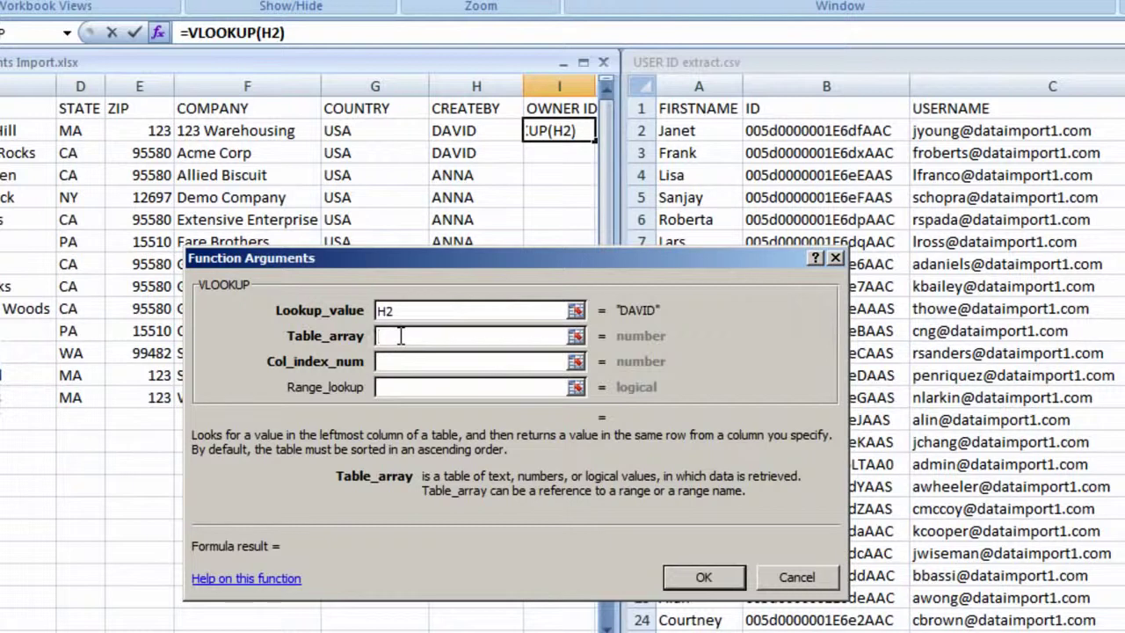
drag(698, 109, 764, 112)
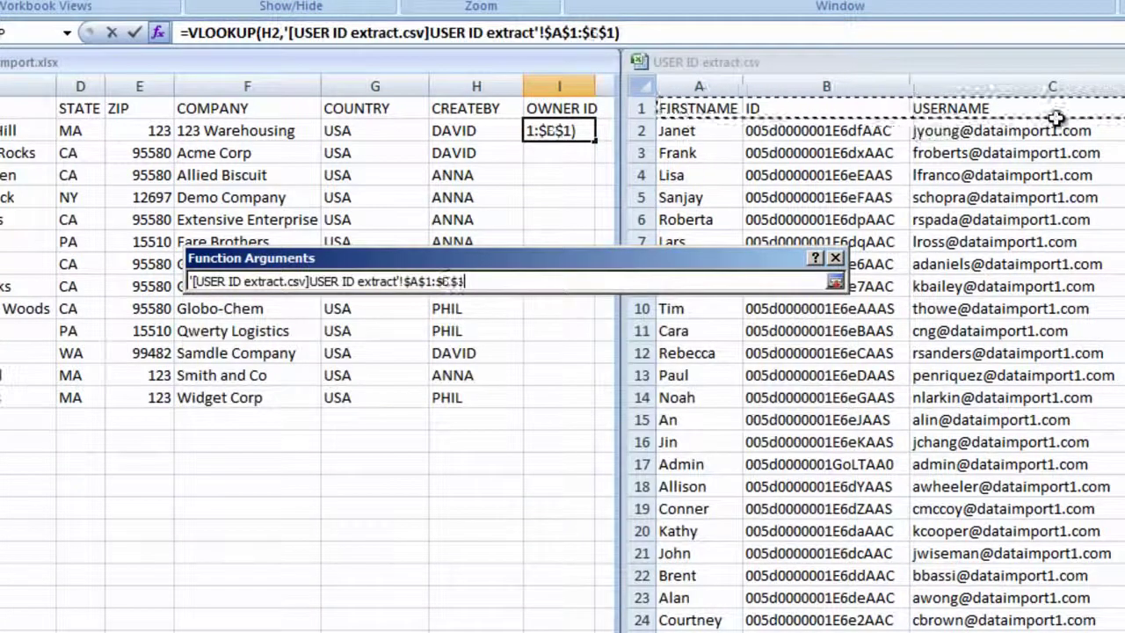
drag(1060, 119, 1117, 603)
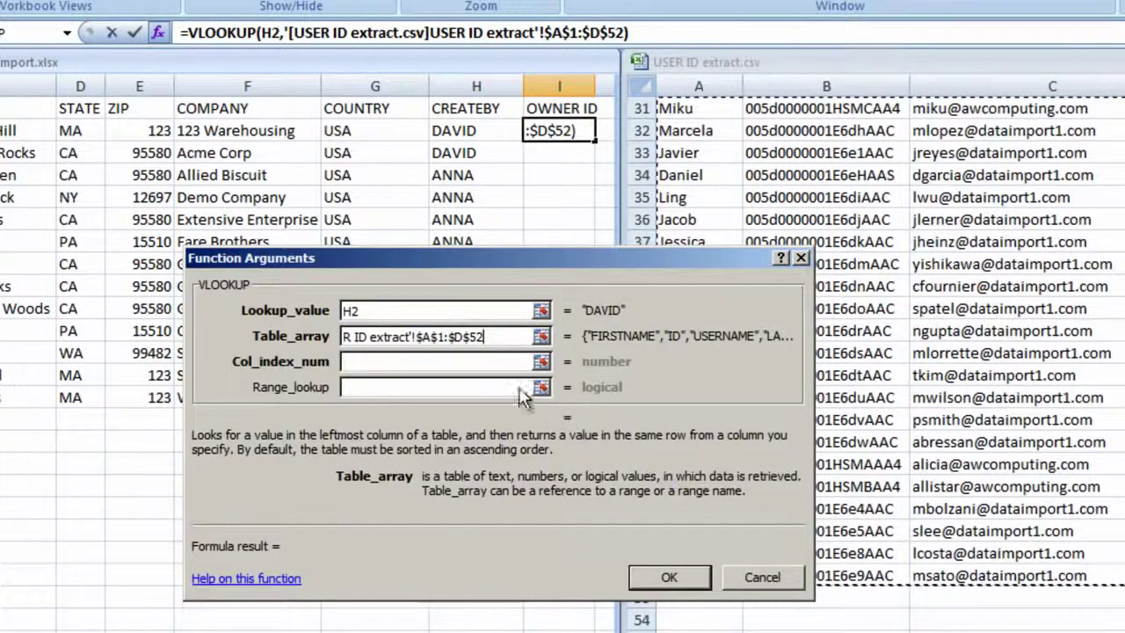
Set the VLOOKUP's column index to 2 and range lookup to False, and complete the formula.
click(413, 361)
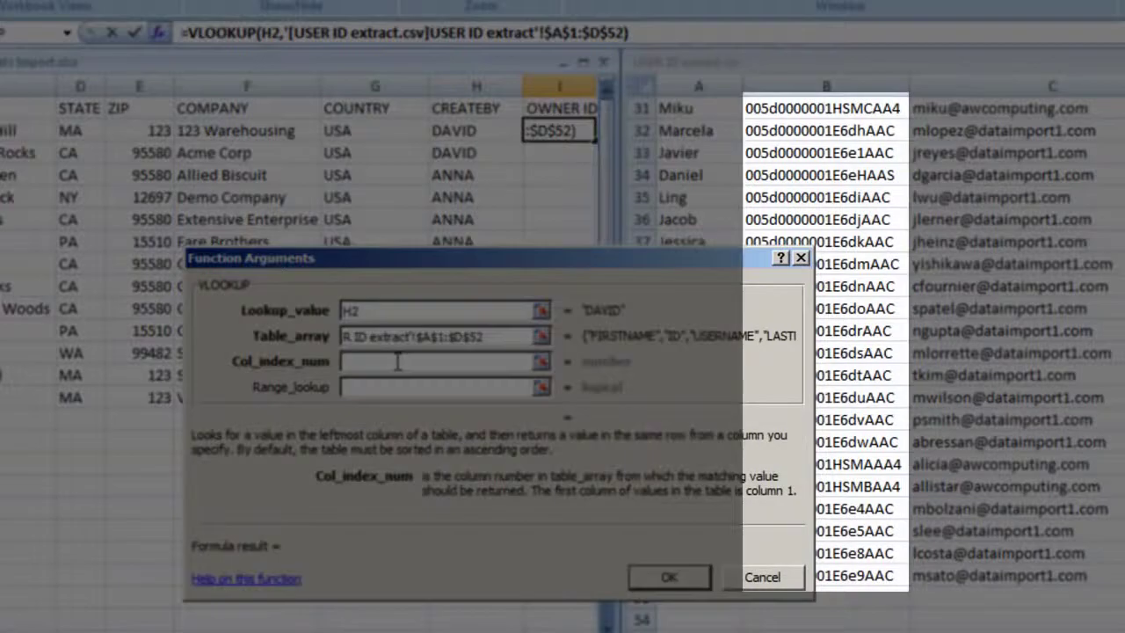
text(2)
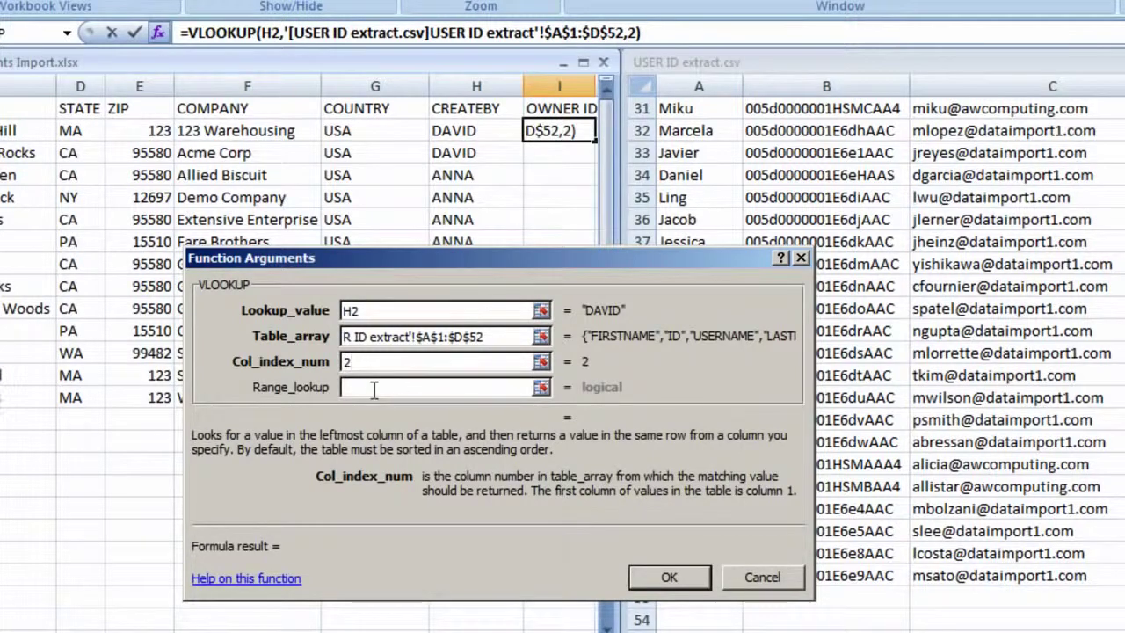
click(373, 388)
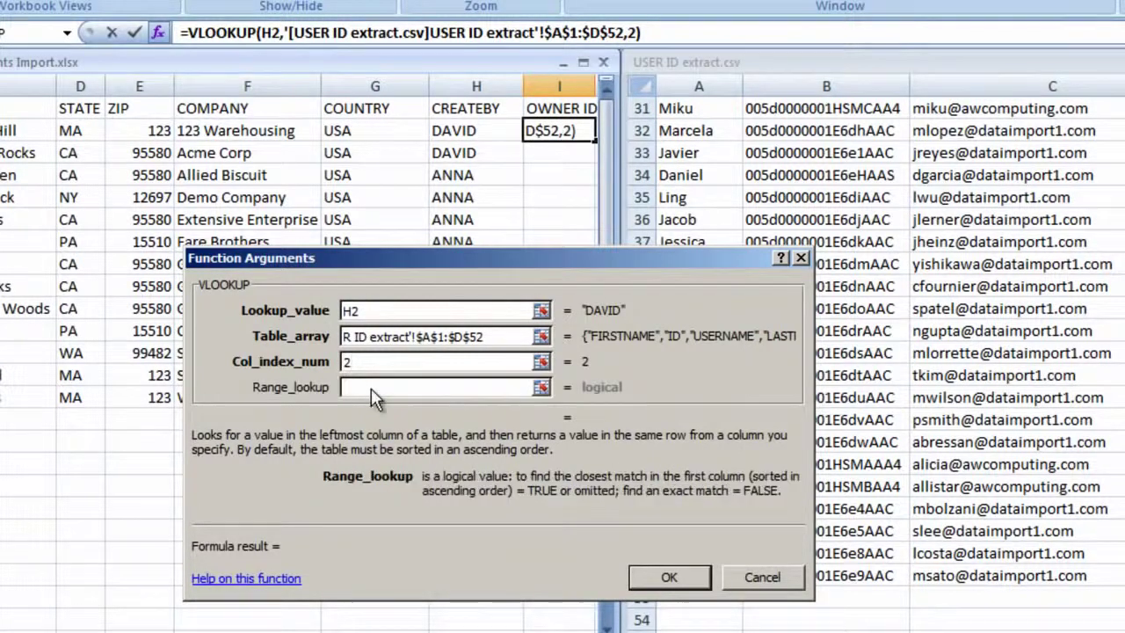
text(False)
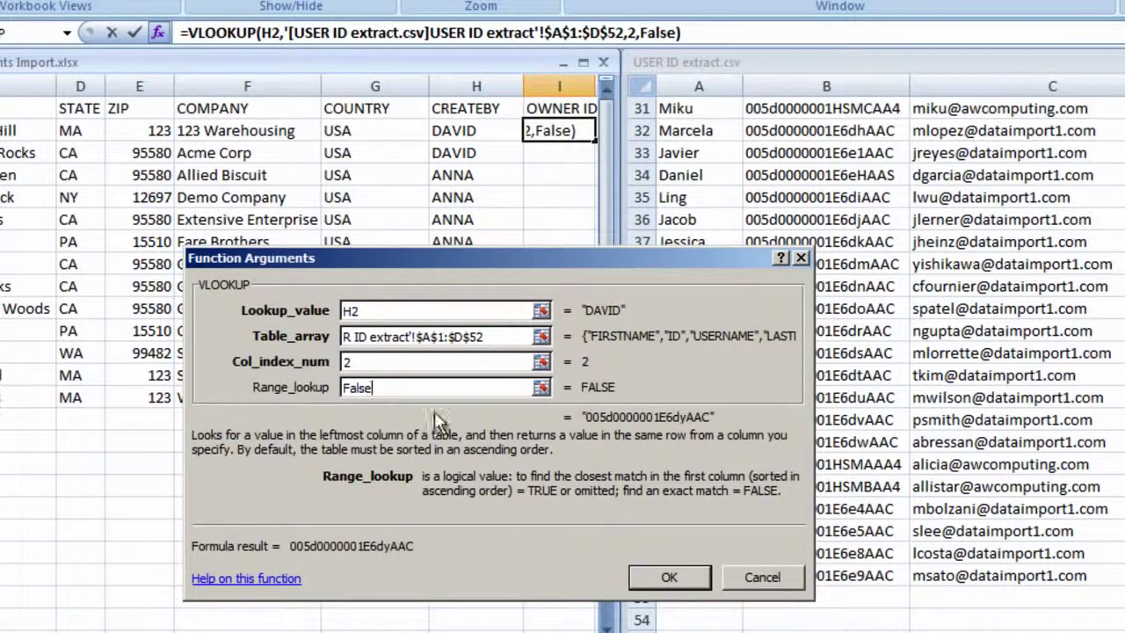
click(669, 576)
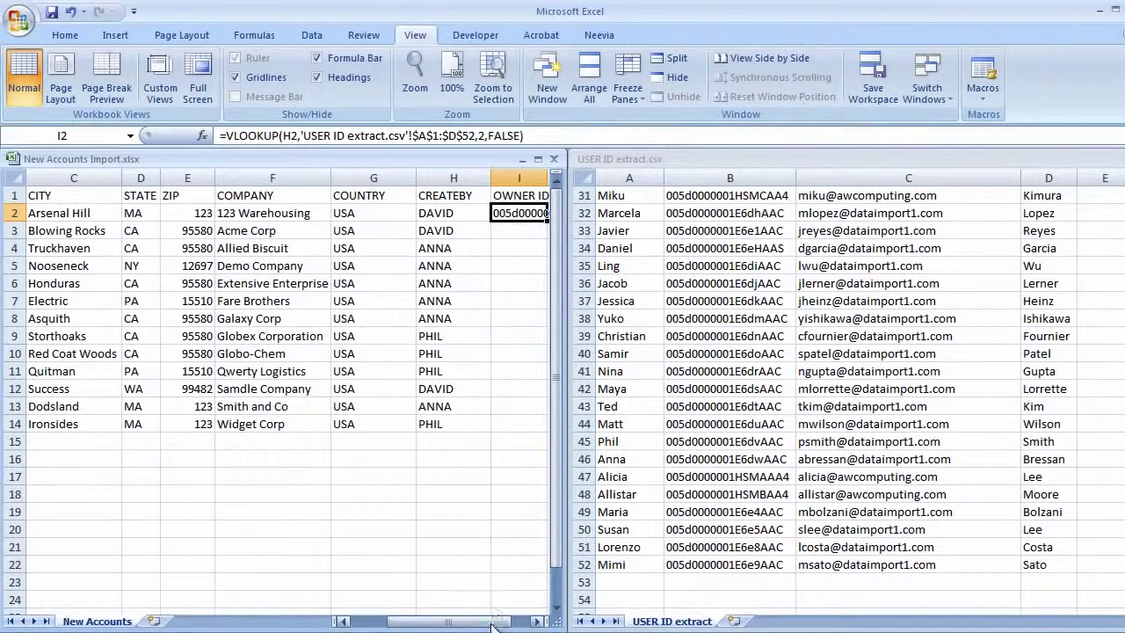
Fill the VLOOKUP formula from I2 down the OWNER ID column to I14 and save the workbook.
drag(492, 625, 507, 625)
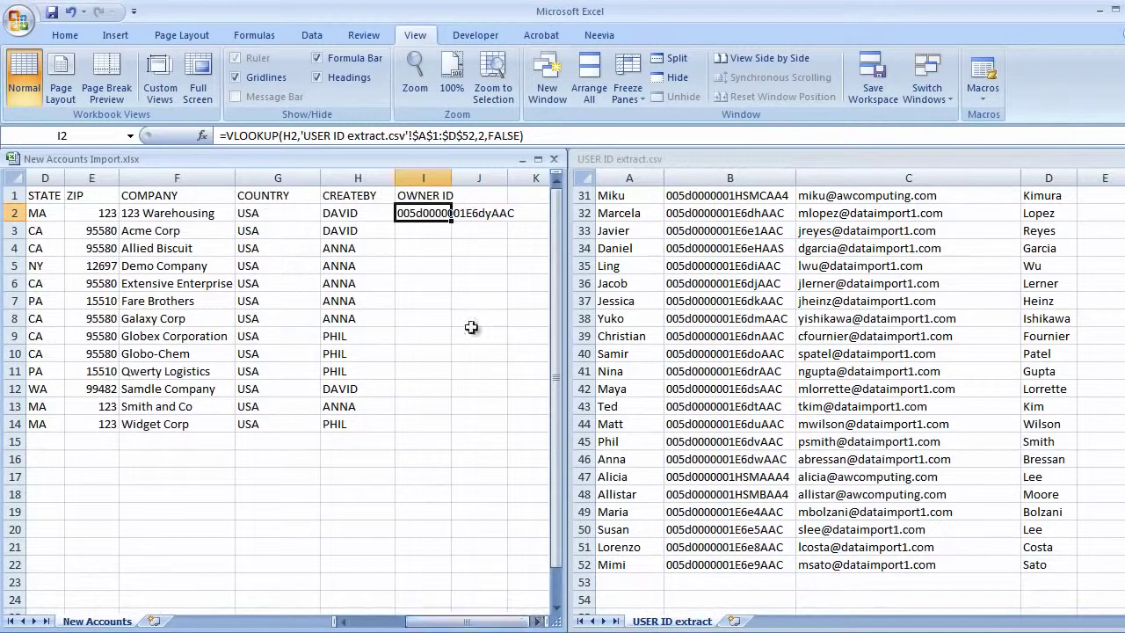
drag(450, 221, 447, 431)
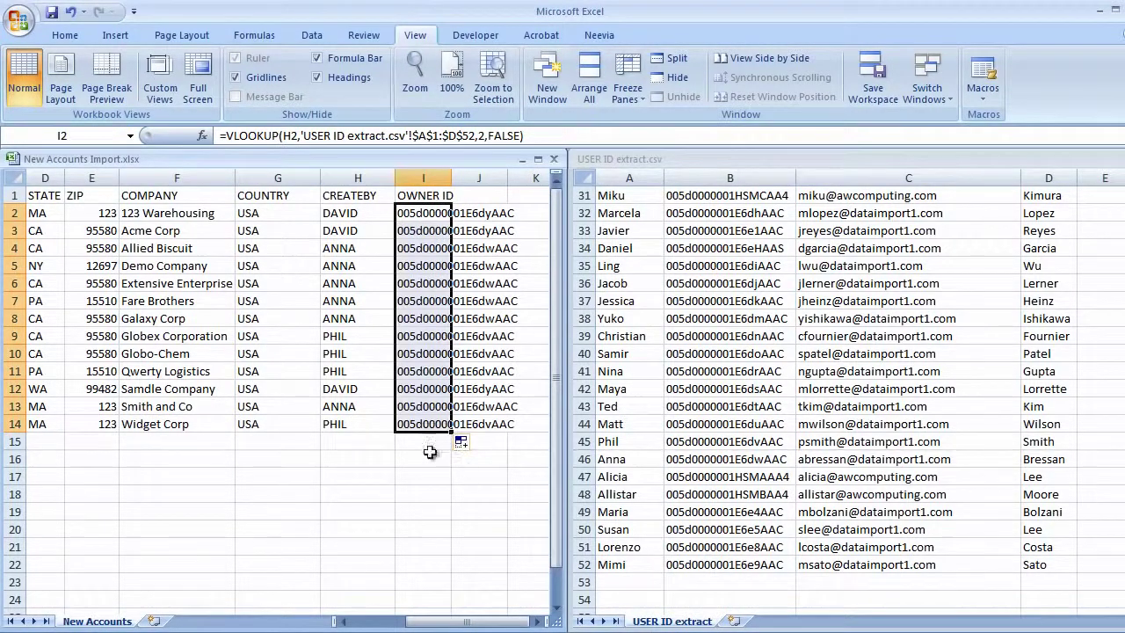
click(50, 16)
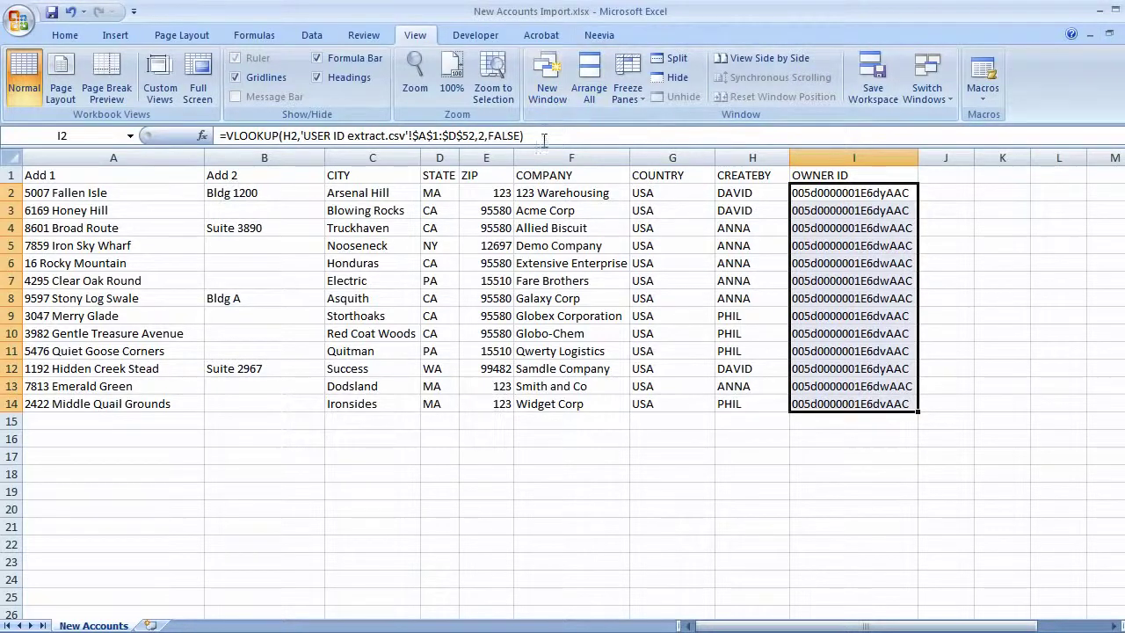
Examine the VLOOKUP formulas in OWNER ID cells I2 to I5.
click(805, 192)
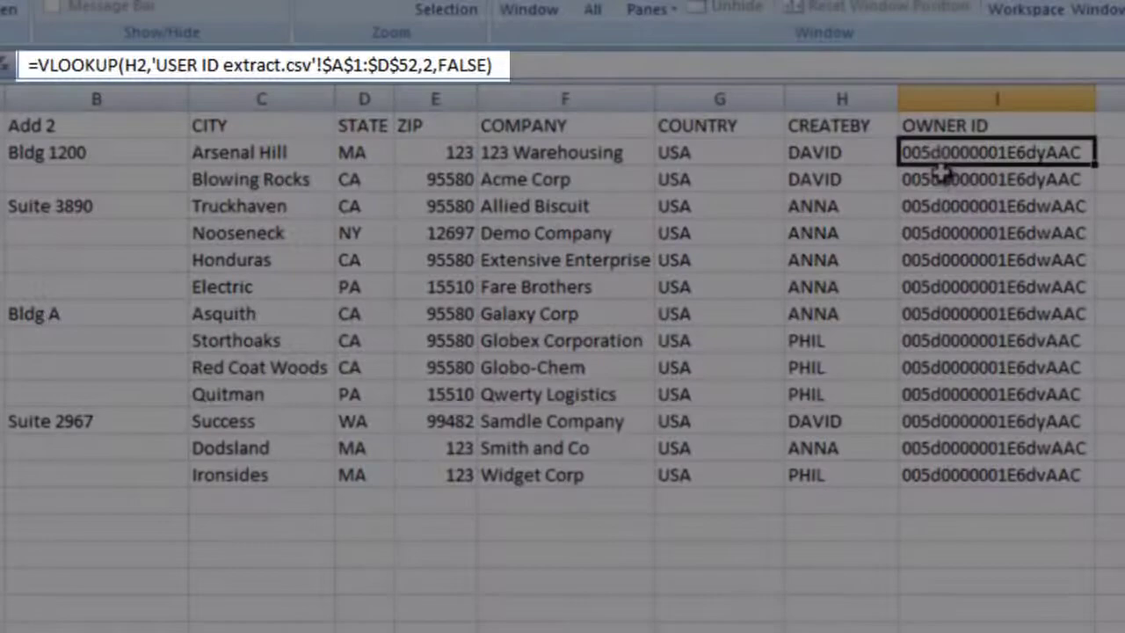
click(938, 177)
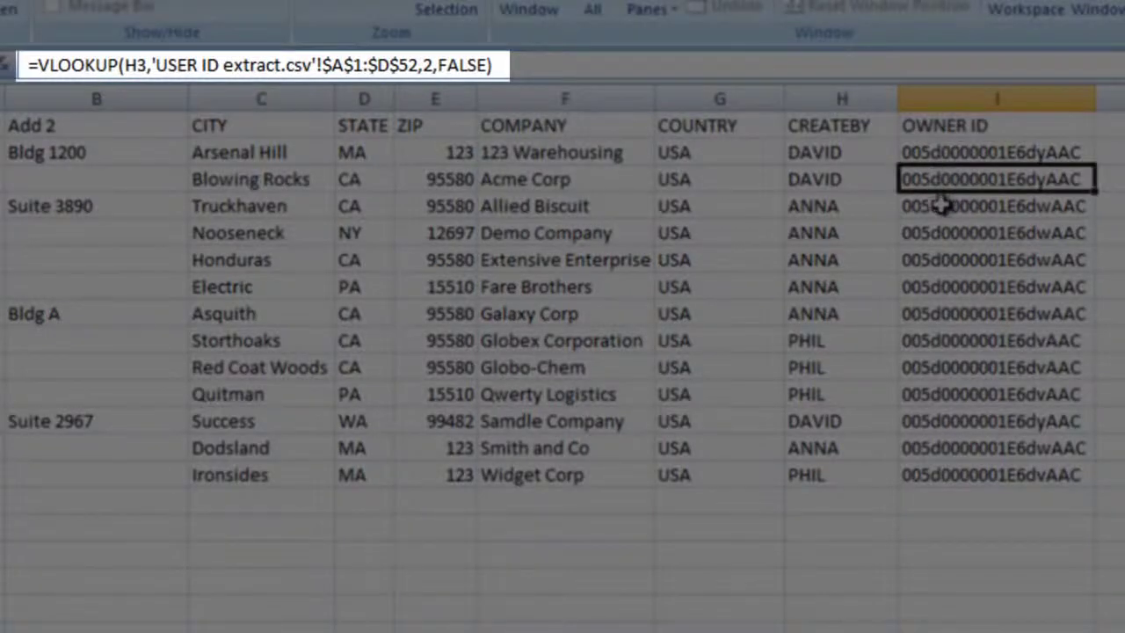
click(940, 209)
click(948, 230)
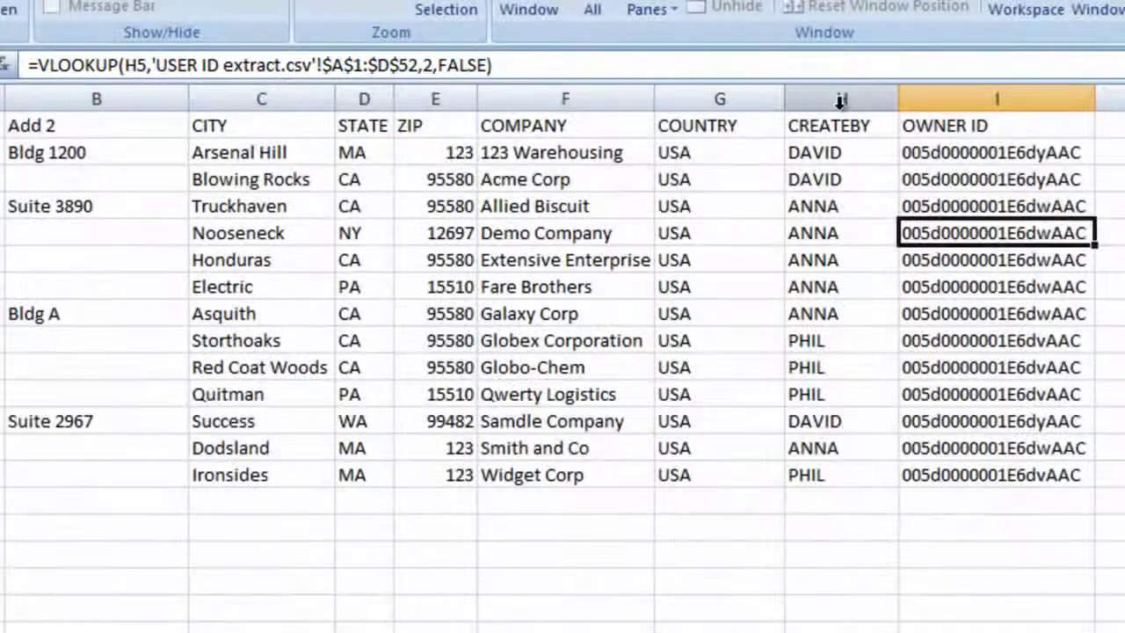
Delete the CREATEBY column while OWNER ID still holds formulas, and undo the deletion.
click(841, 98)
right_click(841, 98)
click(890, 273)
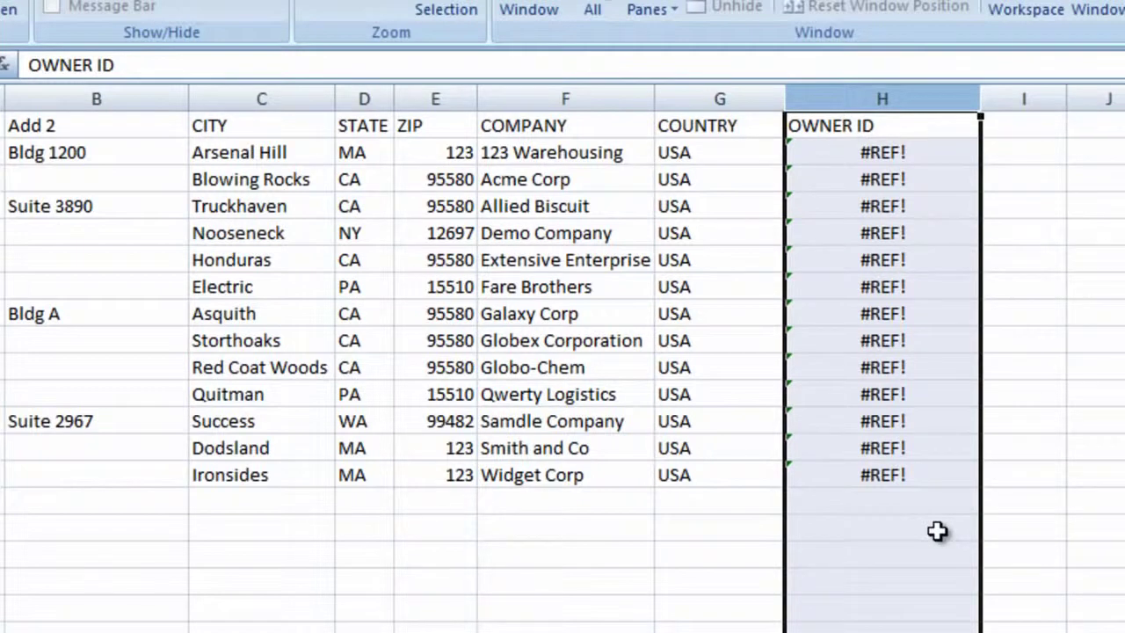
key(ctrl+z)
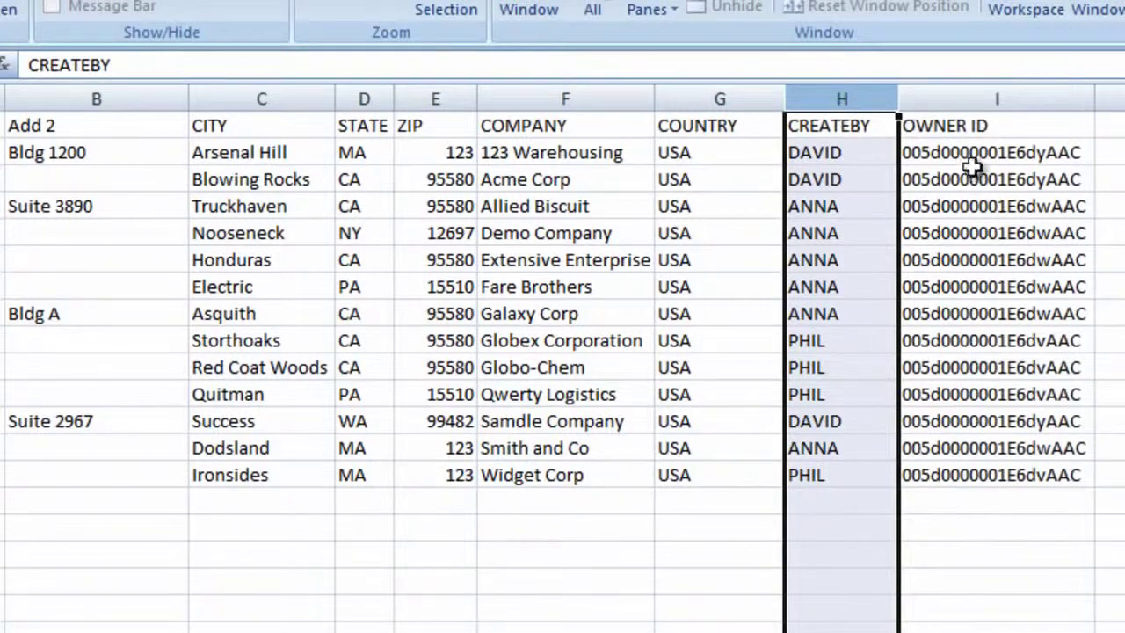
Copy the OWNER ID cells I2:I14, paste them back over themselves as values only, and check the top cells.
drag(964, 152, 923, 442)
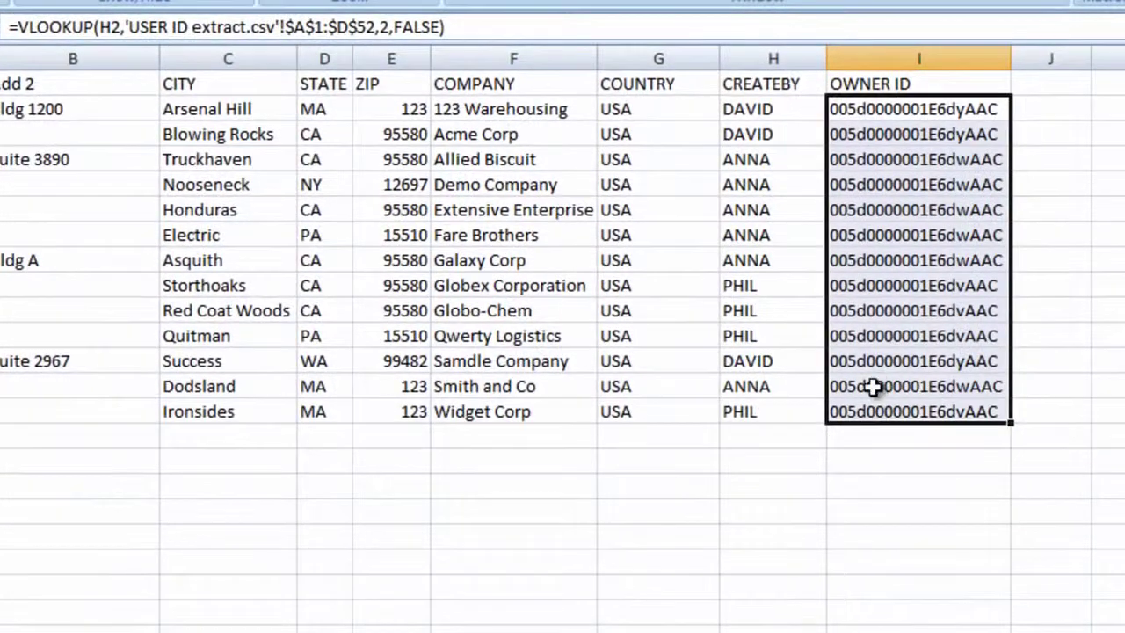
right_click(911, 411)
click(927, 420)
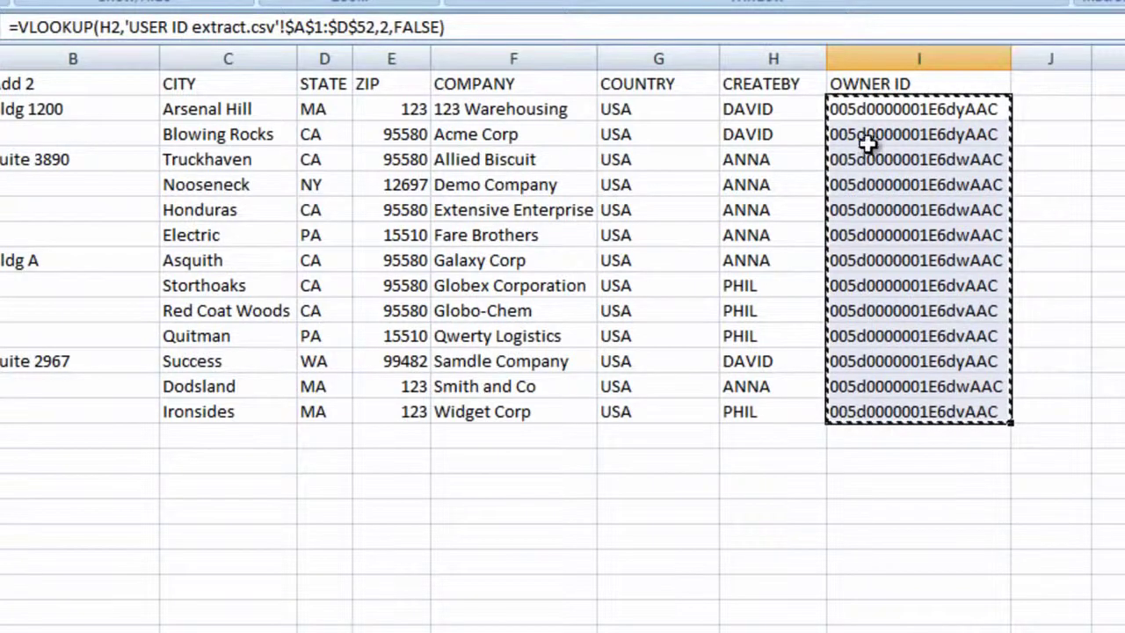
right_click(868, 117)
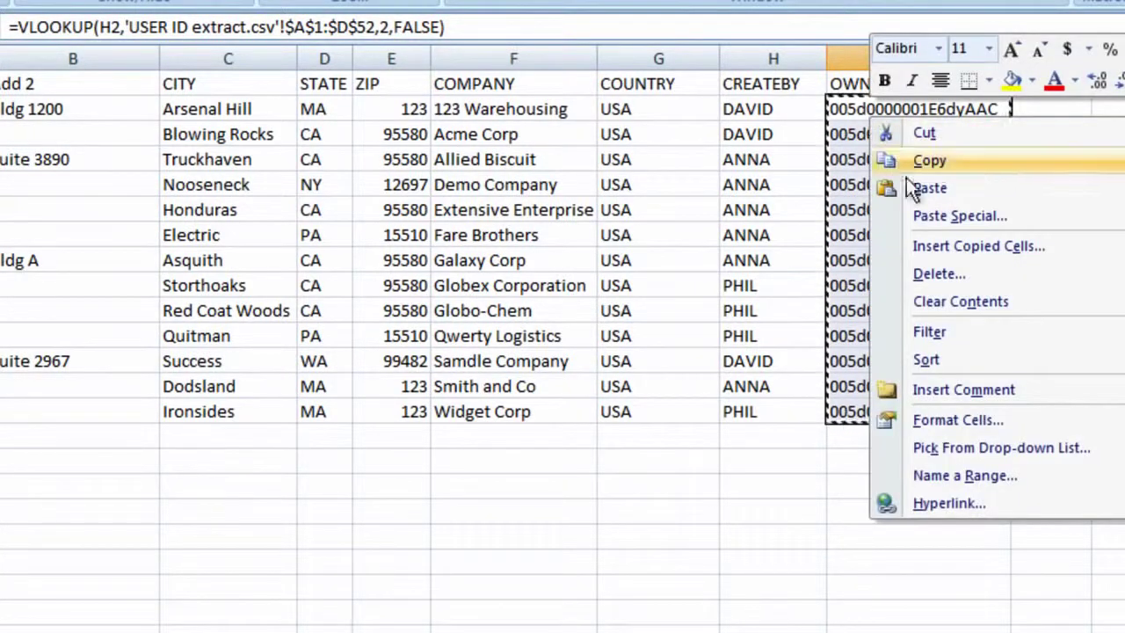
click(923, 216)
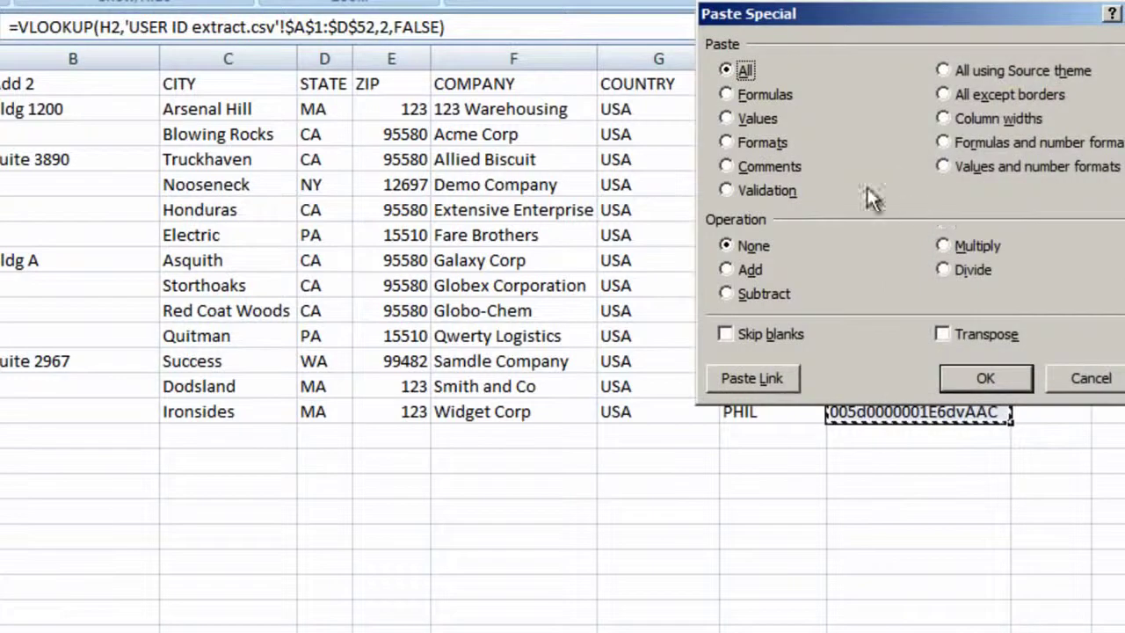
click(733, 117)
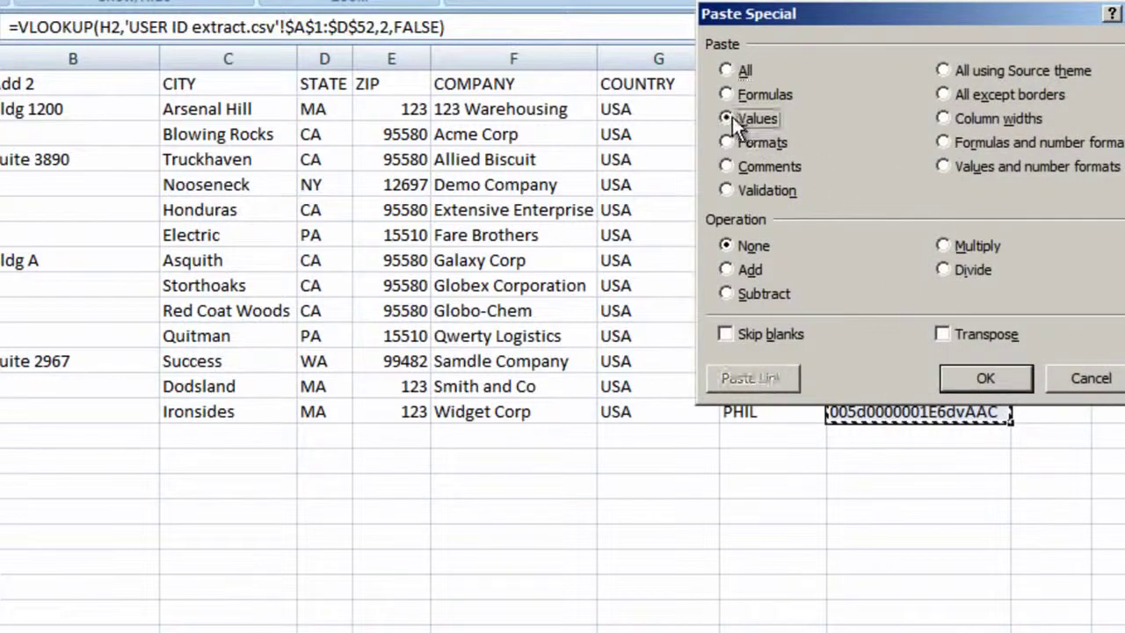
click(959, 376)
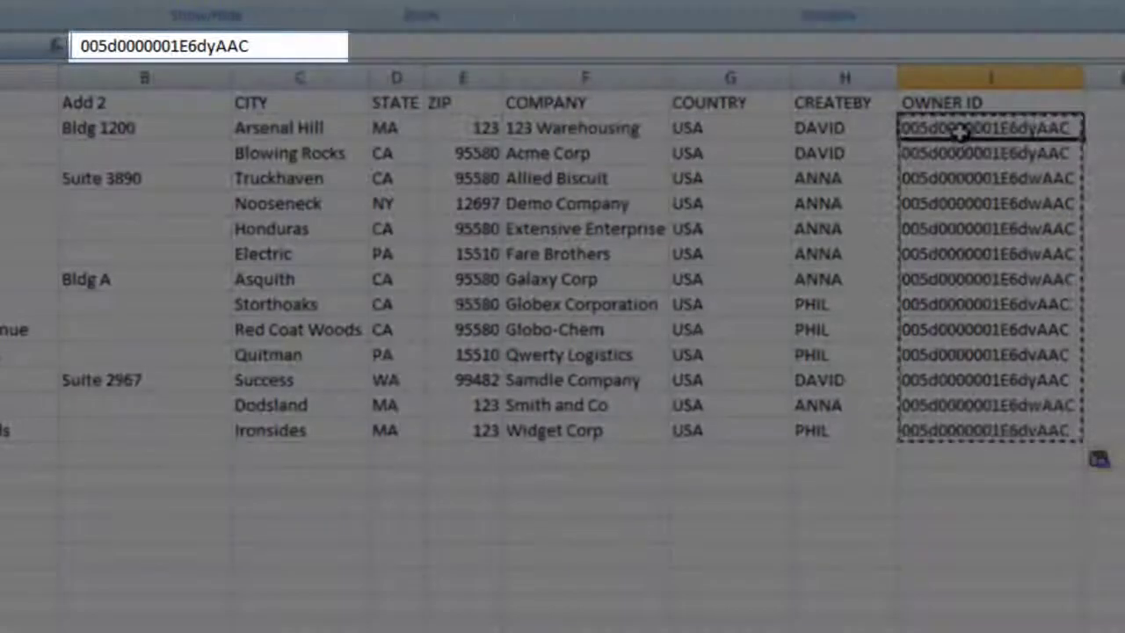
click(961, 147)
click(964, 178)
Delete the CREATEBY column, H, from the New Accounts sheet.
click(838, 79)
right_click(839, 81)
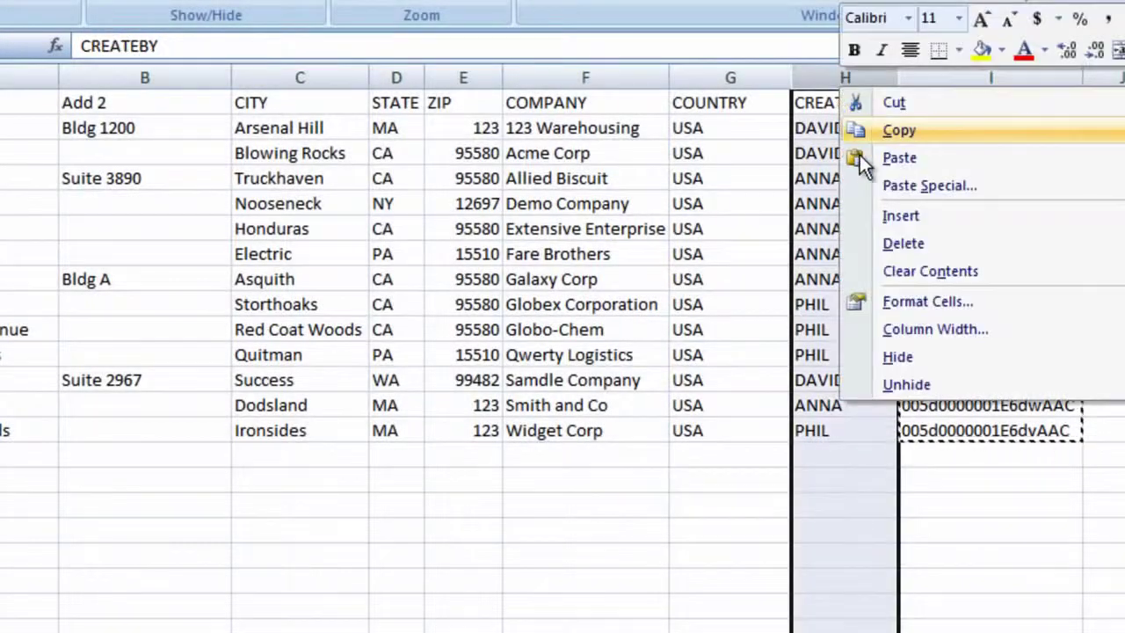
click(889, 246)
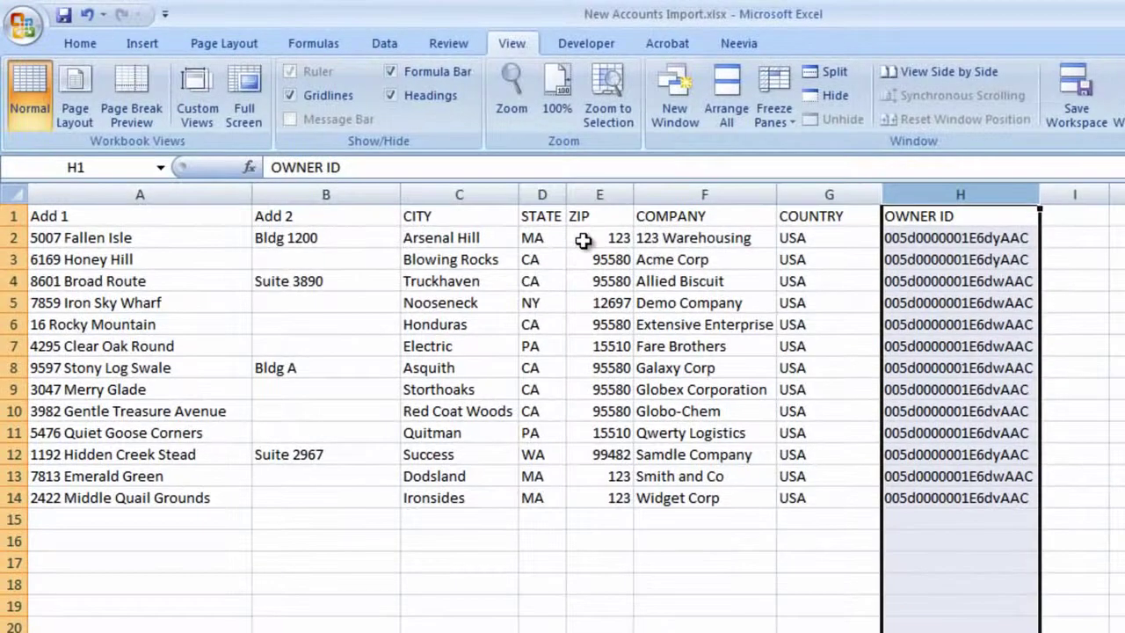
Format the ZIP cells E2:E14 with the Special number format Zip Code.
drag(471, 198, 474, 257)
drag(585, 315, 577, 498)
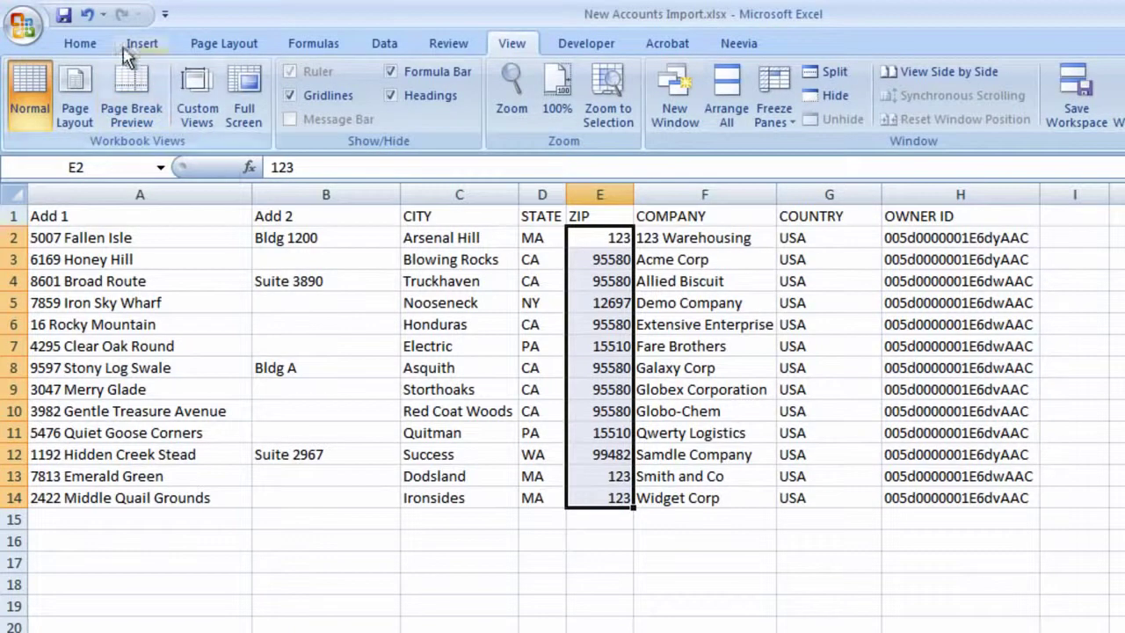
click(80, 43)
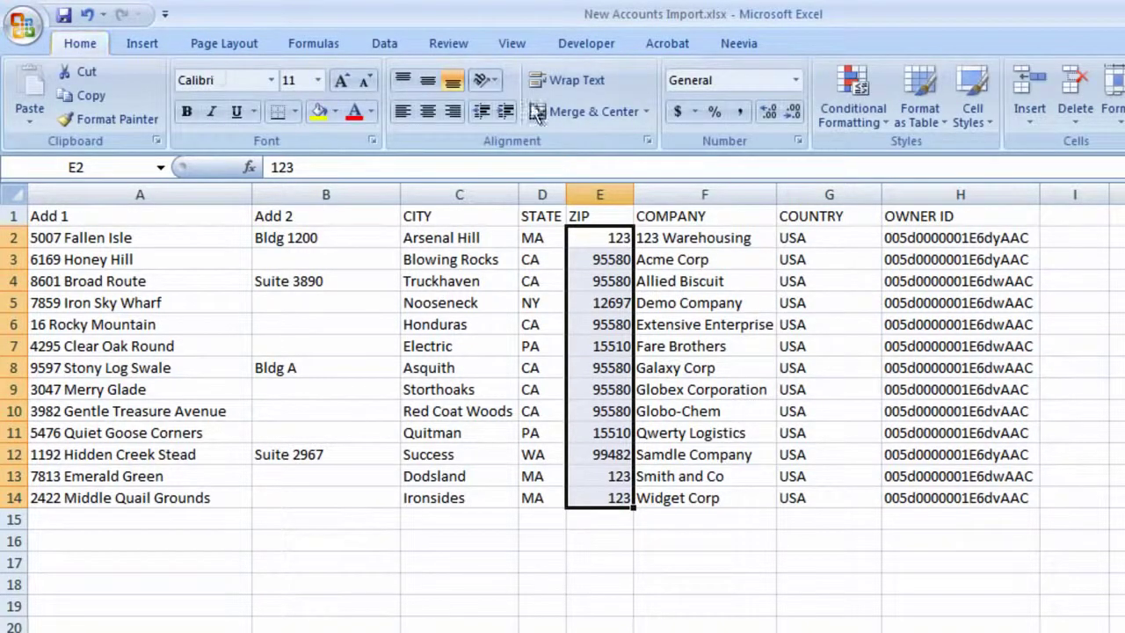
click(797, 141)
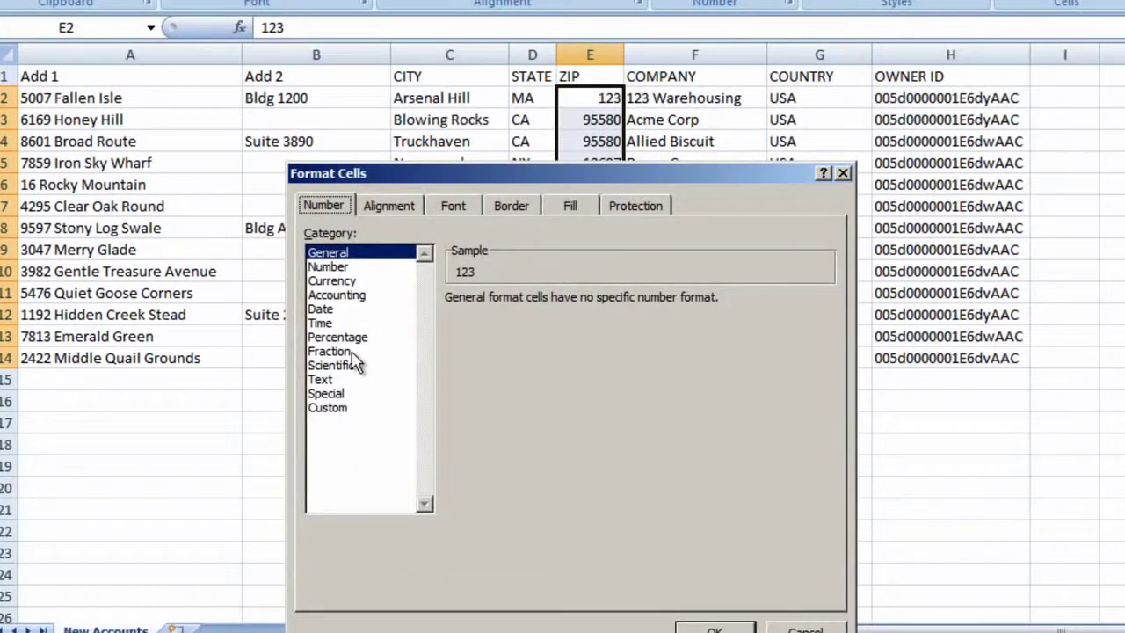
click(339, 395)
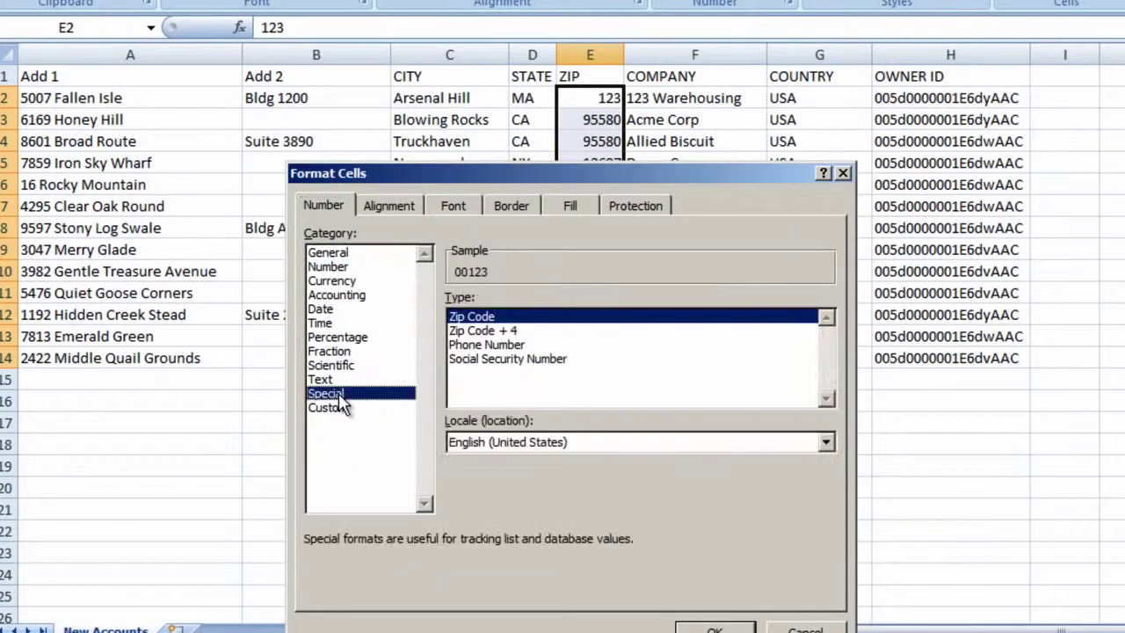
click(500, 318)
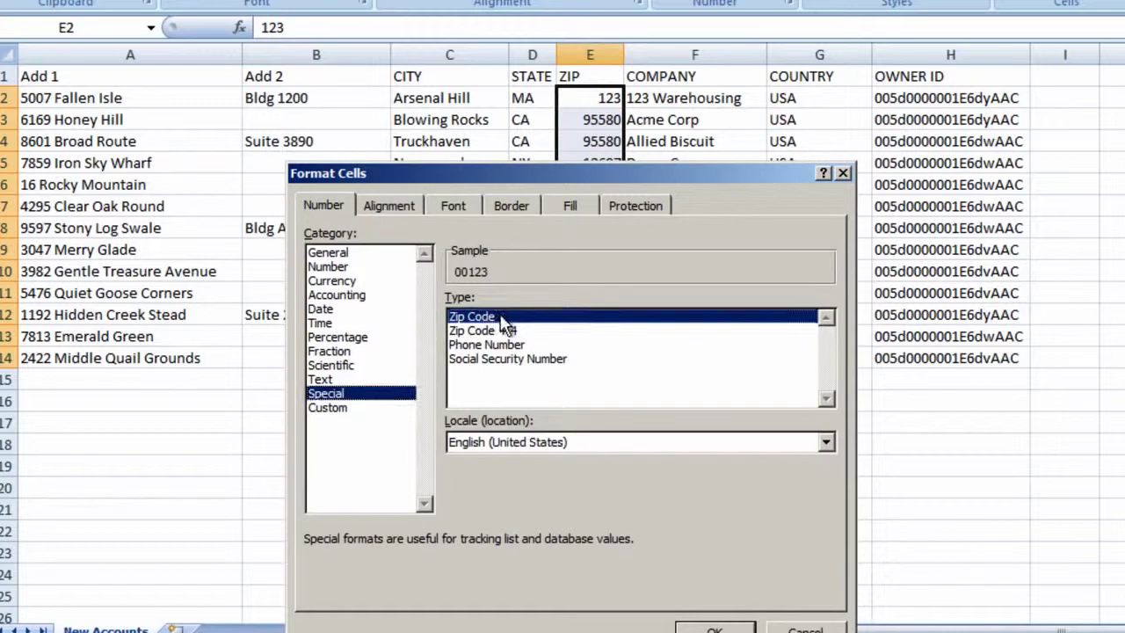
click(718, 628)
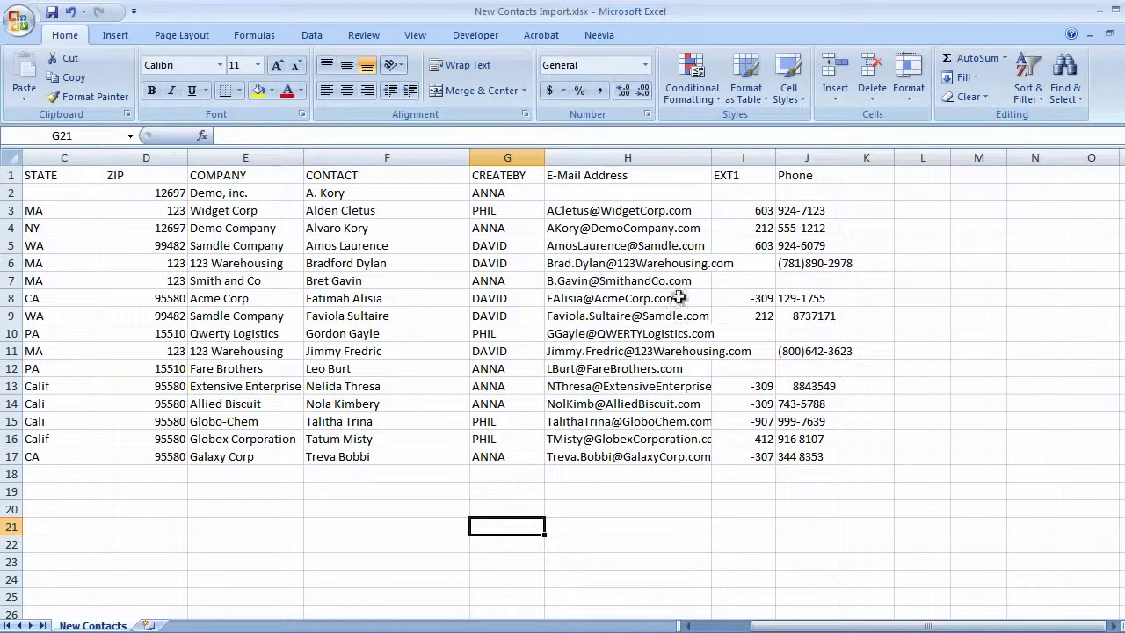
Replace every hyphen in the EXT1 and Phone columns, I1:J17, of New Contacts Import.xlsx with nothing.
drag(745, 177, 830, 457)
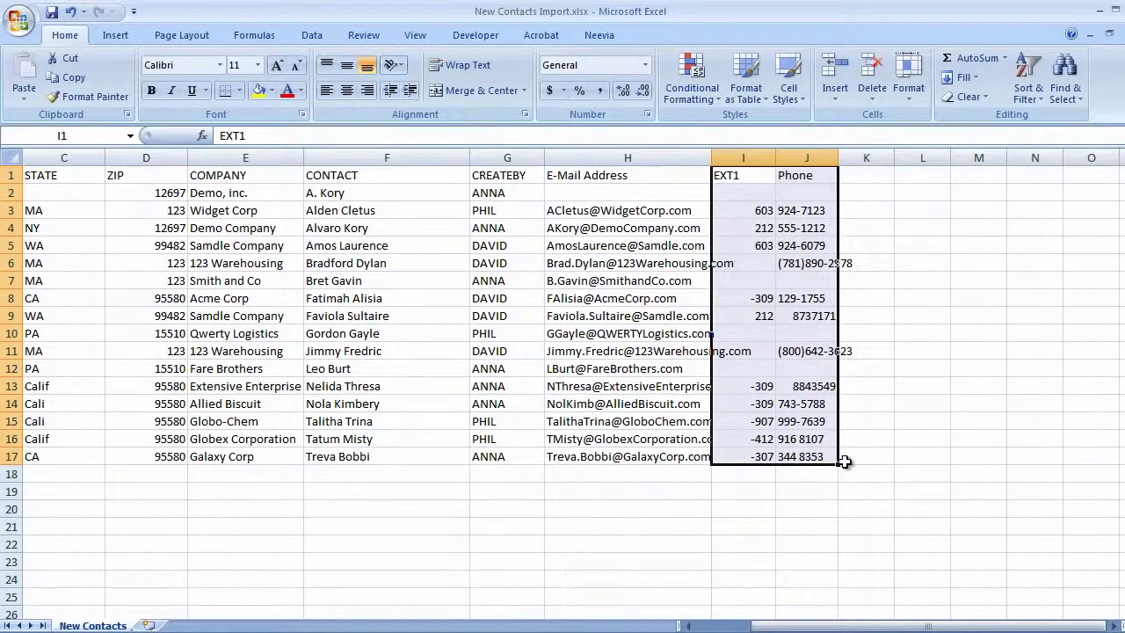
click(1082, 106)
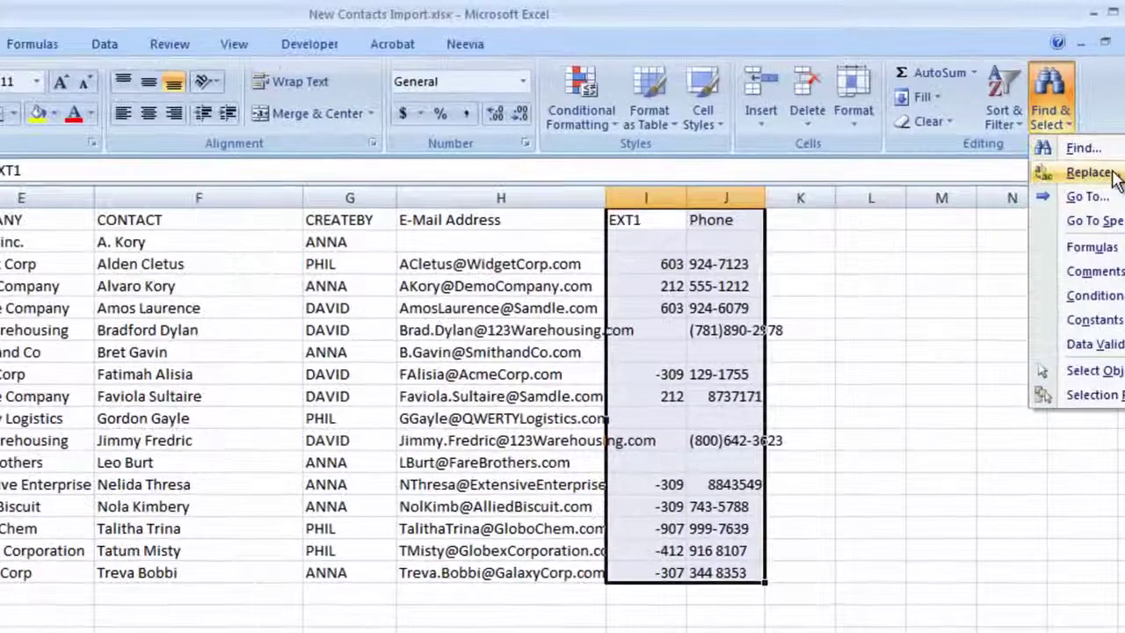
click(1103, 137)
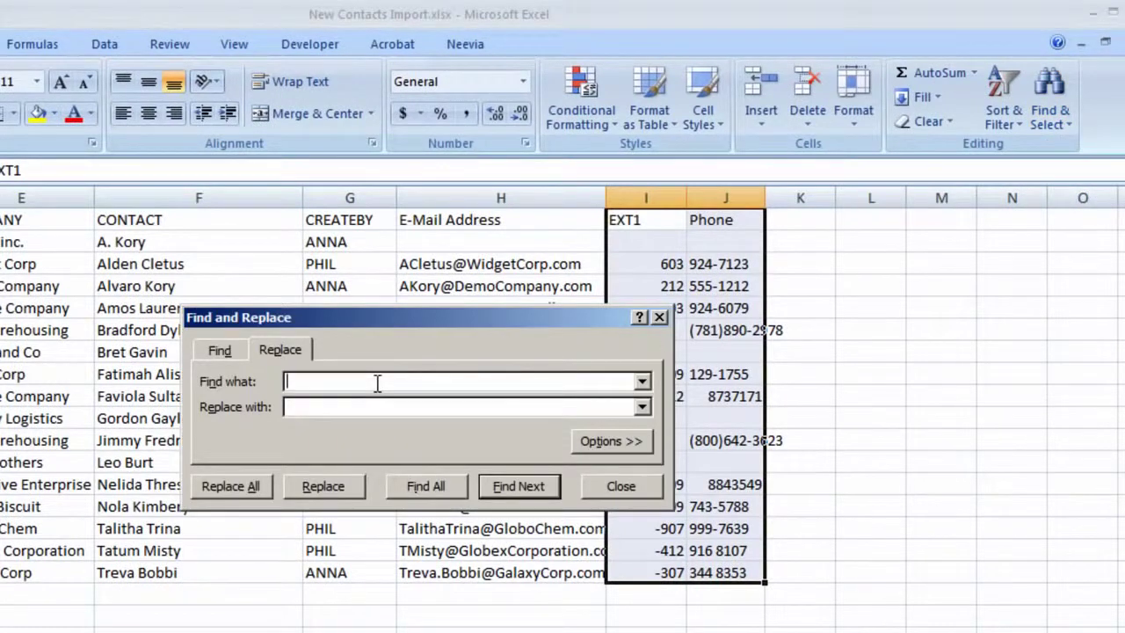
text(-)
click(259, 482)
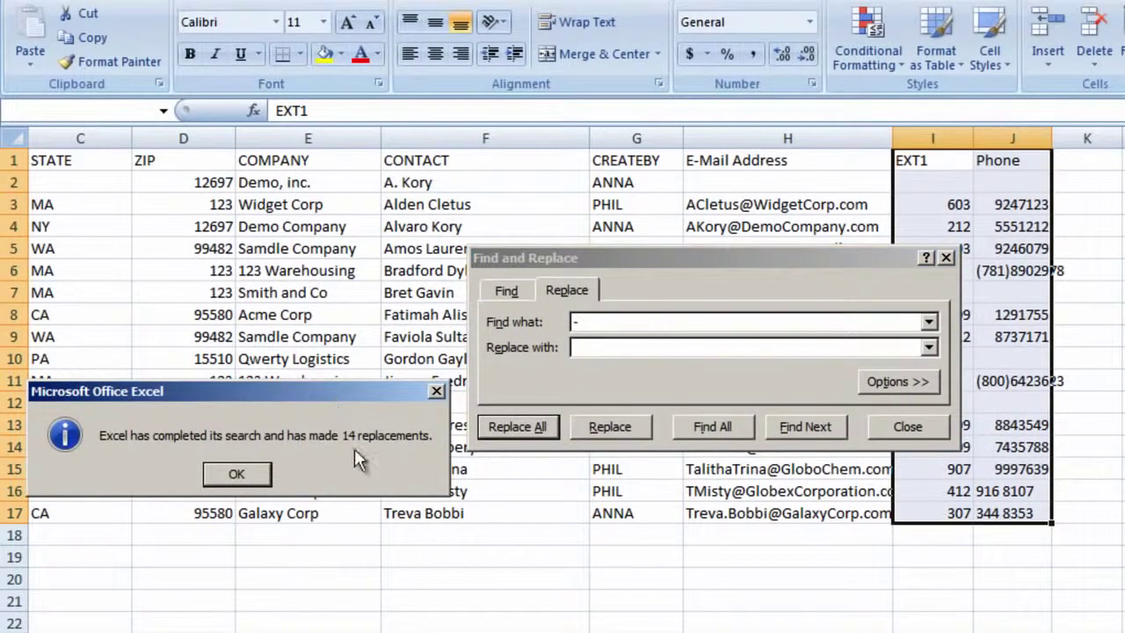
Replace every opening and closing parenthesis in the EXT1 and Phone columns, I1:J17, with nothing.
click(237, 475)
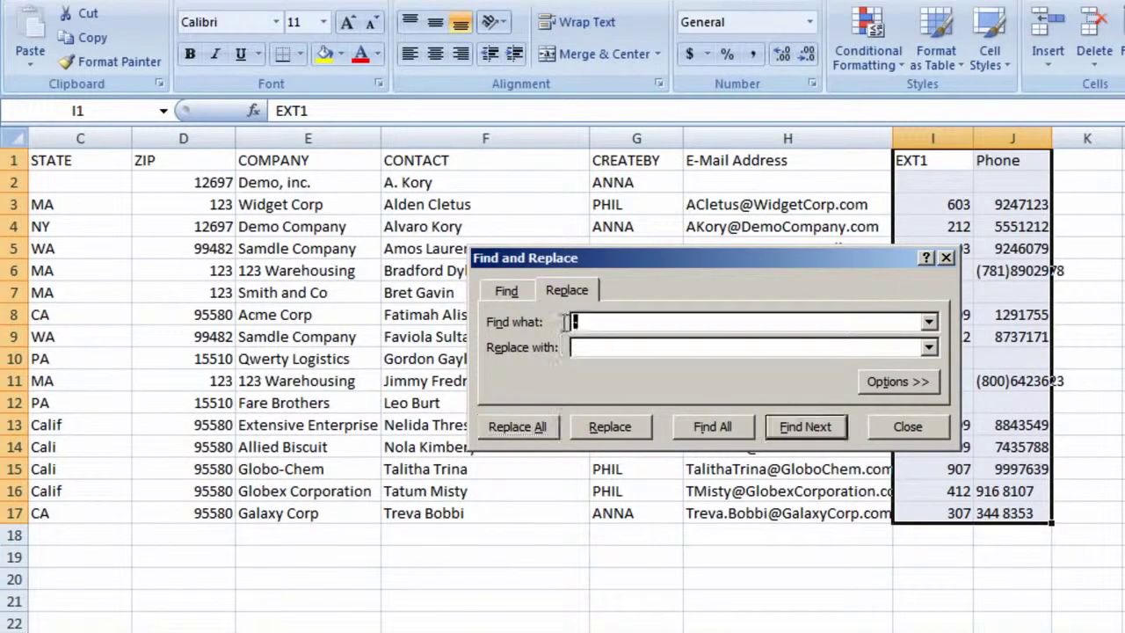
text(()
click(516, 426)
click(221, 479)
double_click(567, 322)
text())
click(517, 427)
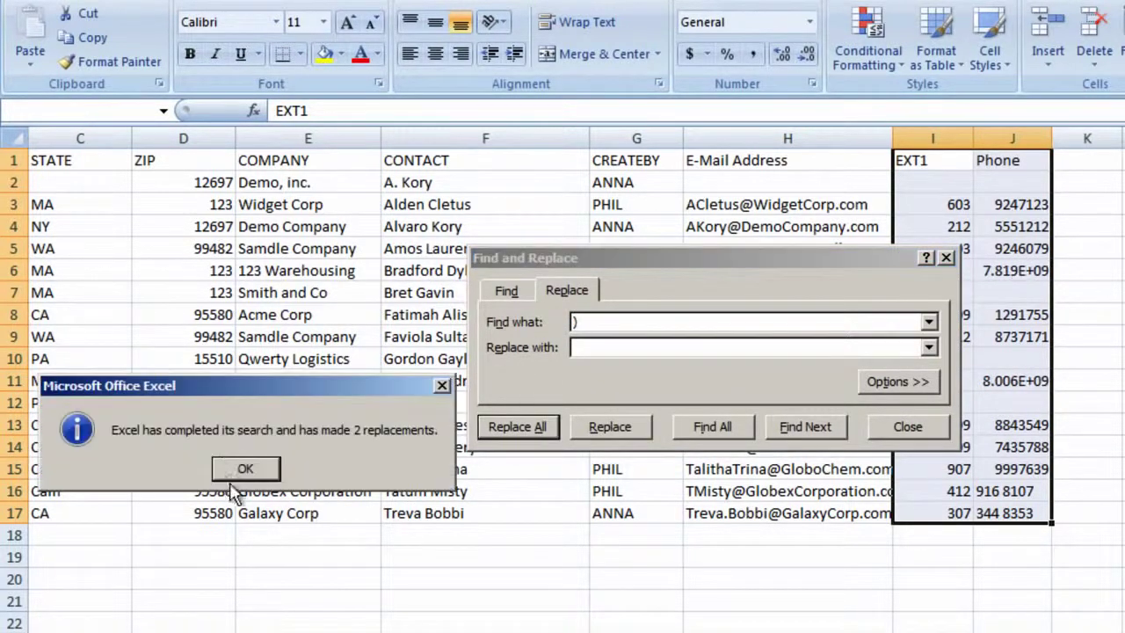
click(244, 468)
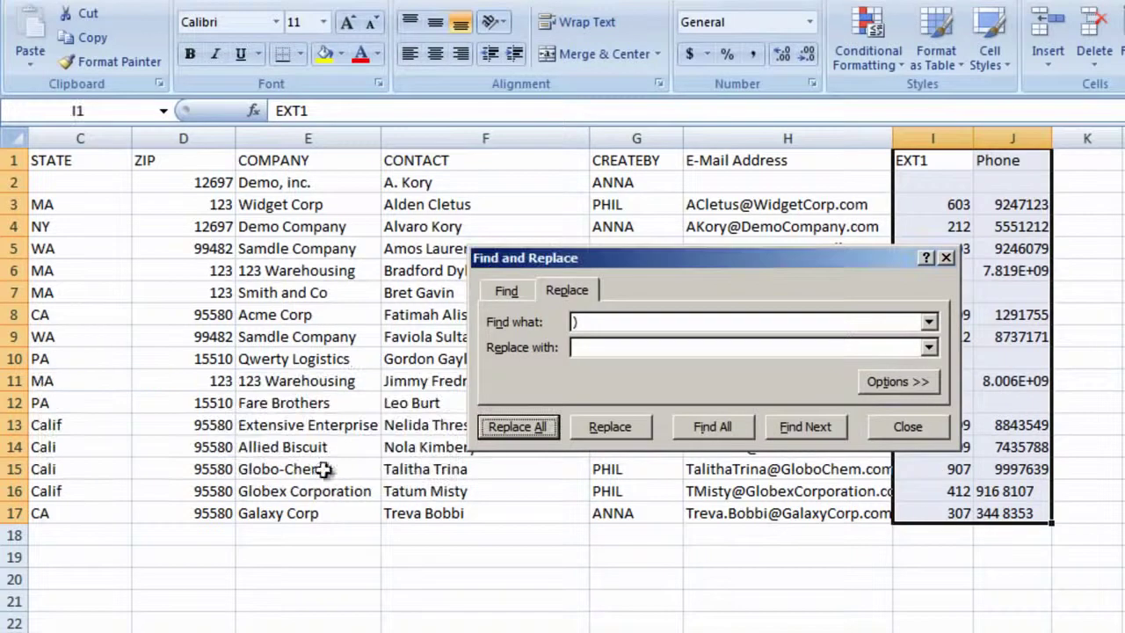
Replace every space in the EXT1 and Phone cells, I1:J17, with nothing and autofit the width of Phone column J.
double_click(572, 323)
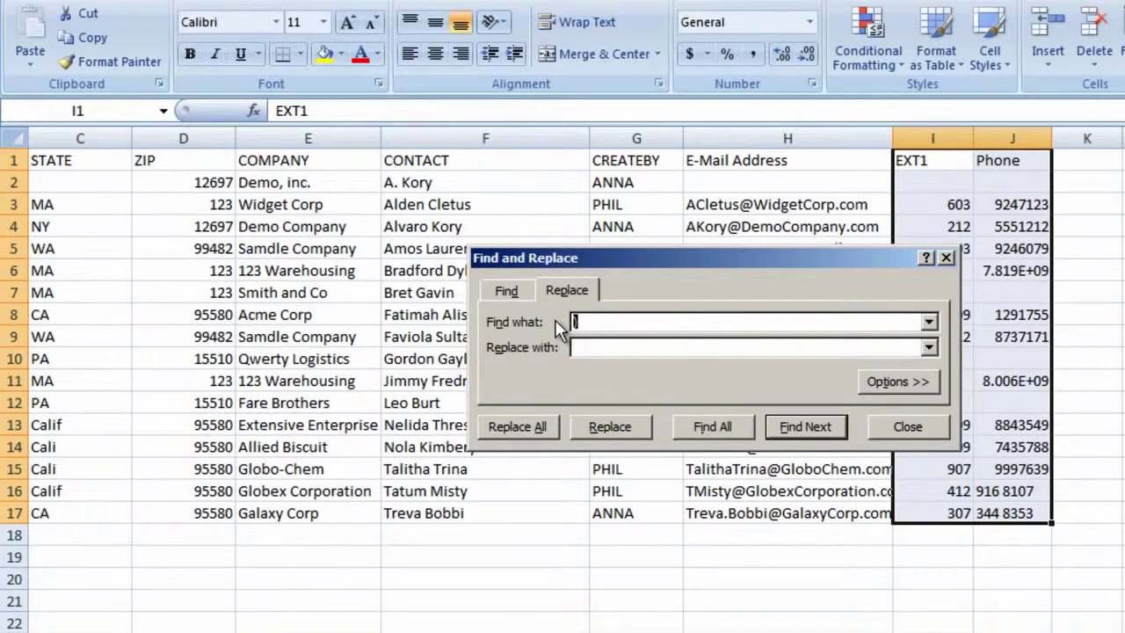
key(BackSpace)
click(522, 428)
click(211, 459)
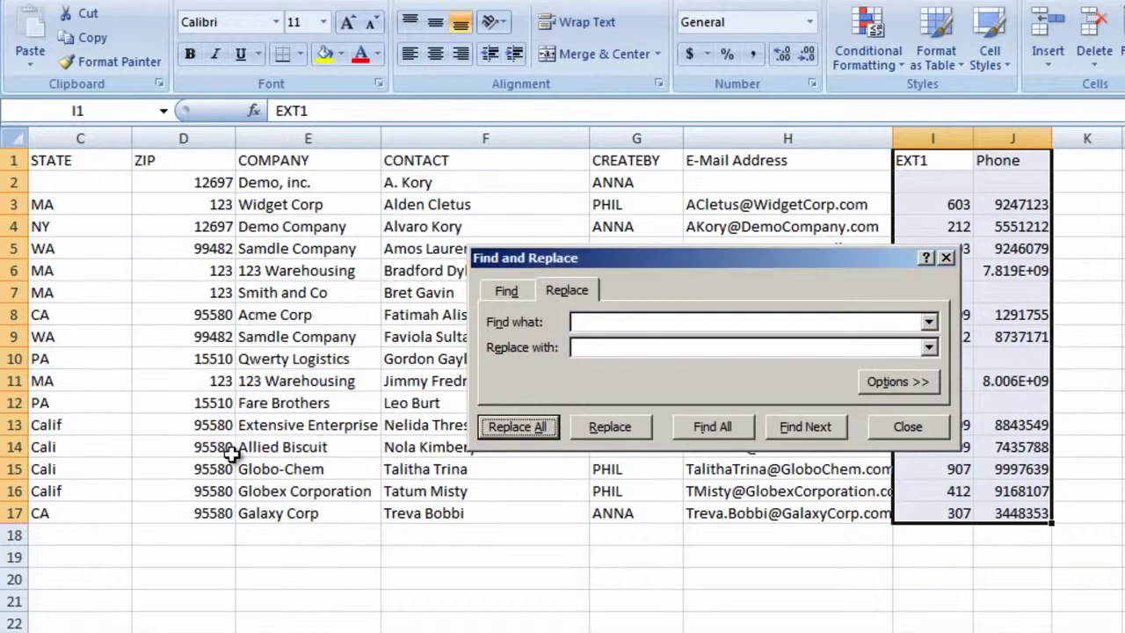
click(907, 427)
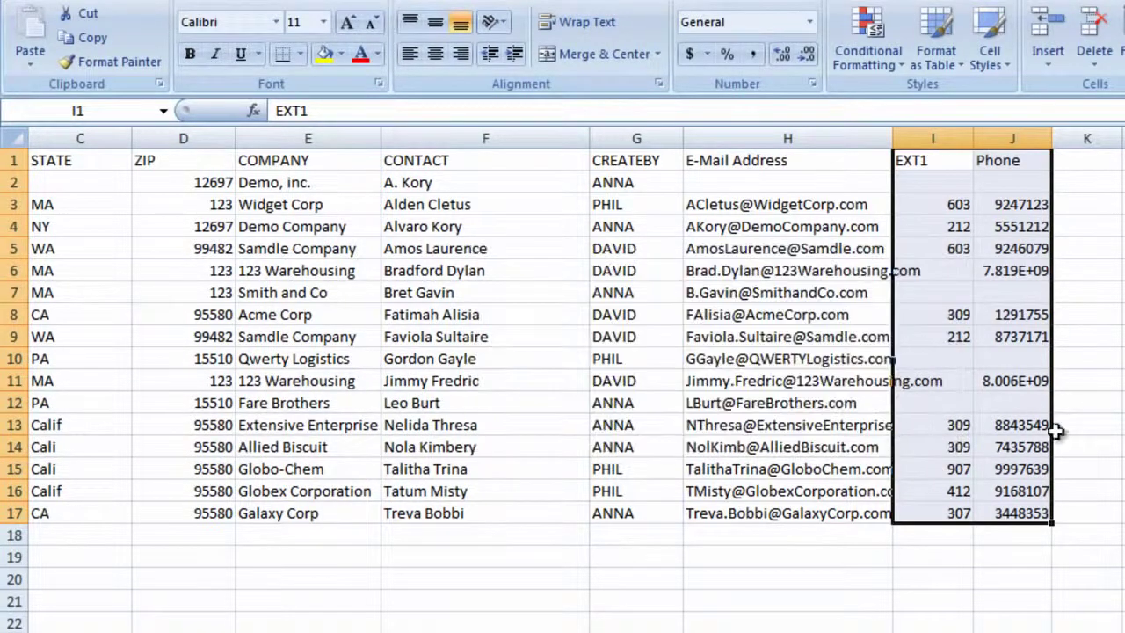
double_click(1053, 138)
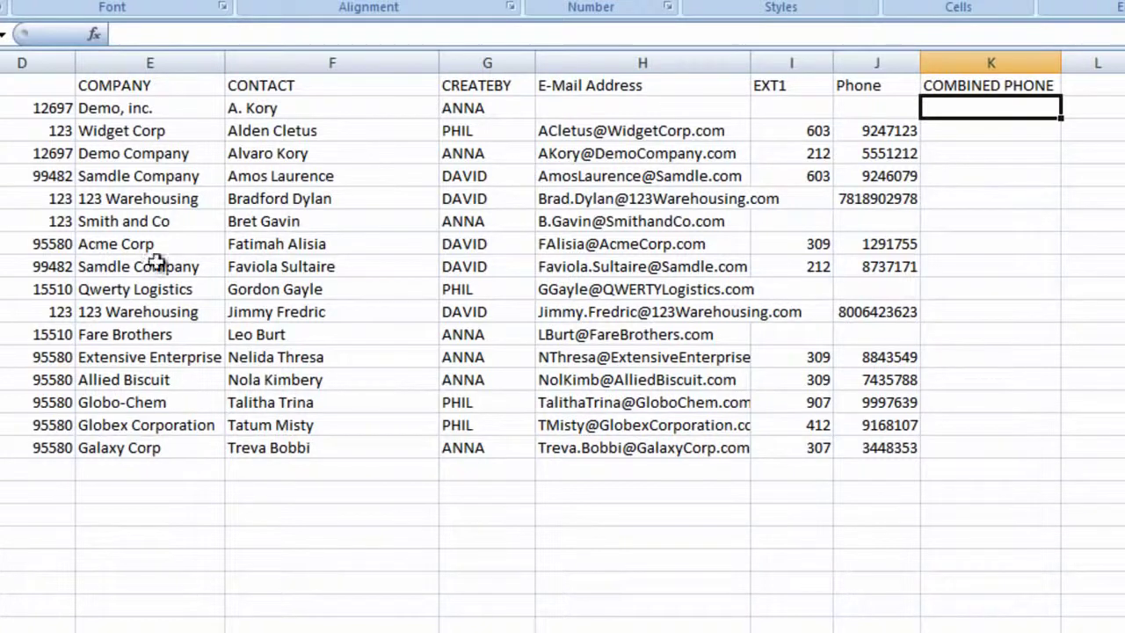
Join EXT1 and Phone in K2 with =CONCATENATE(I2,J2) and fill the formula down the COMBINED PHONE column to K17.
click(95, 33)
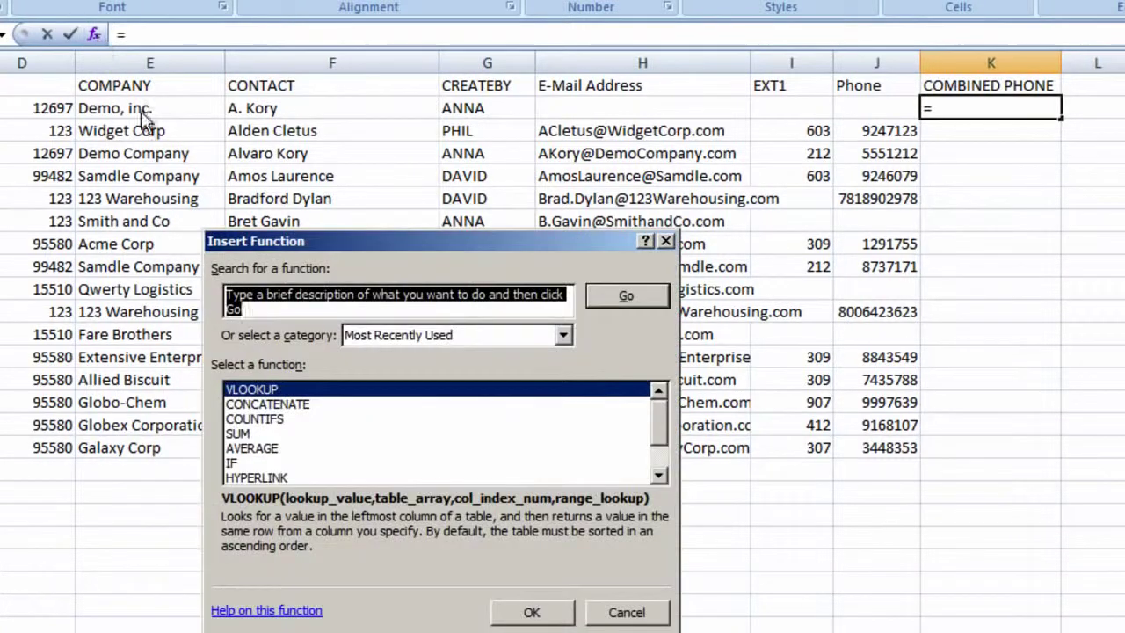
click(264, 405)
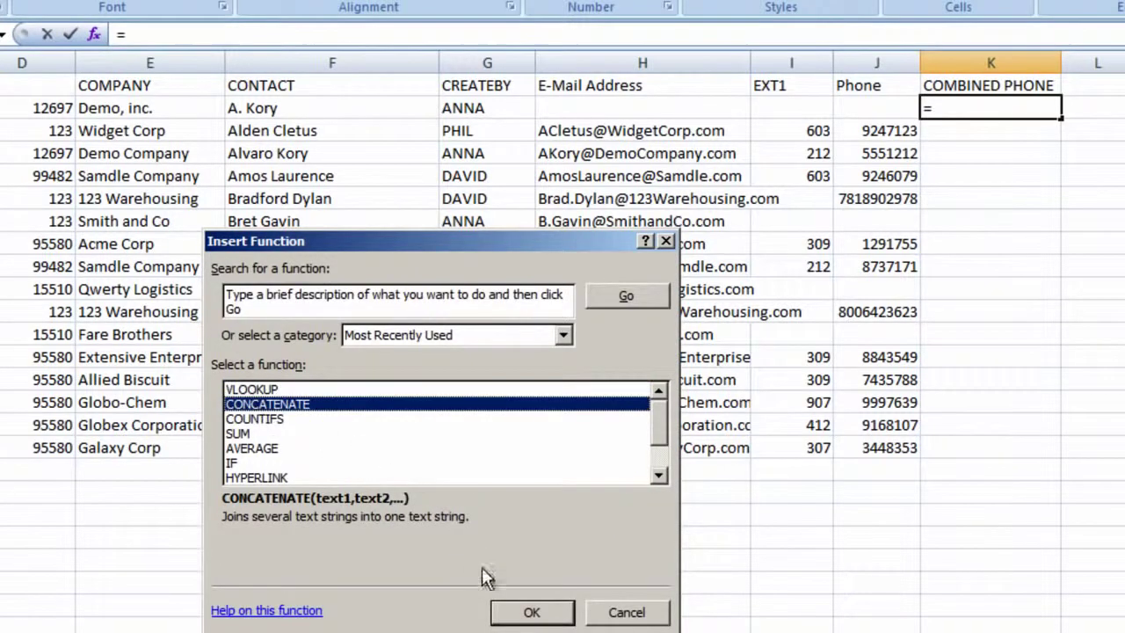
click(515, 609)
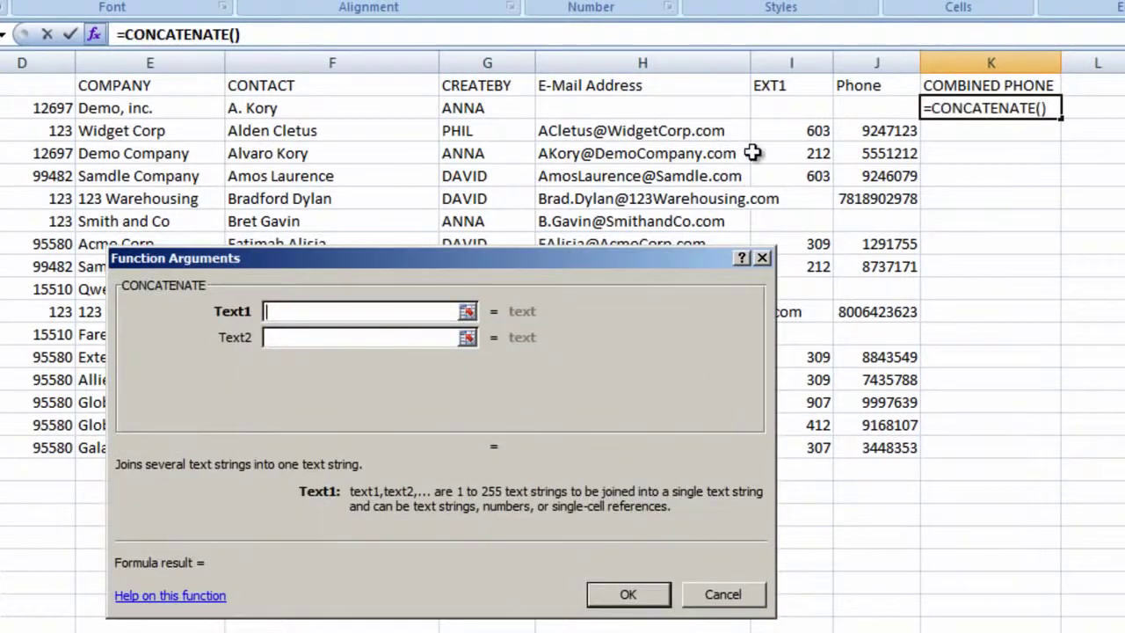
click(776, 107)
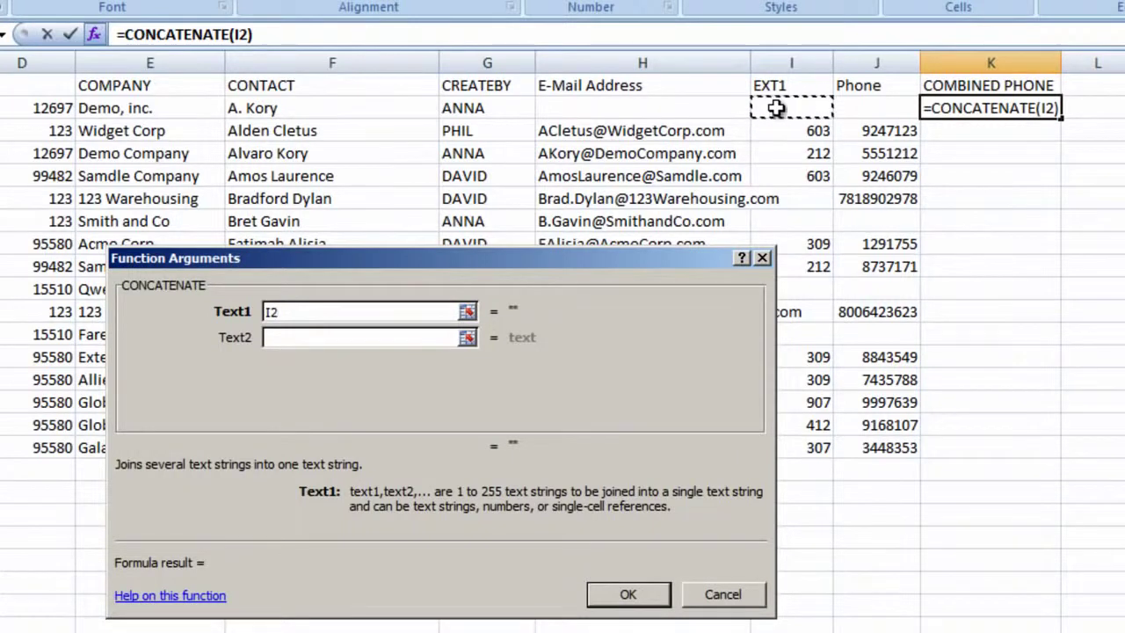
click(350, 339)
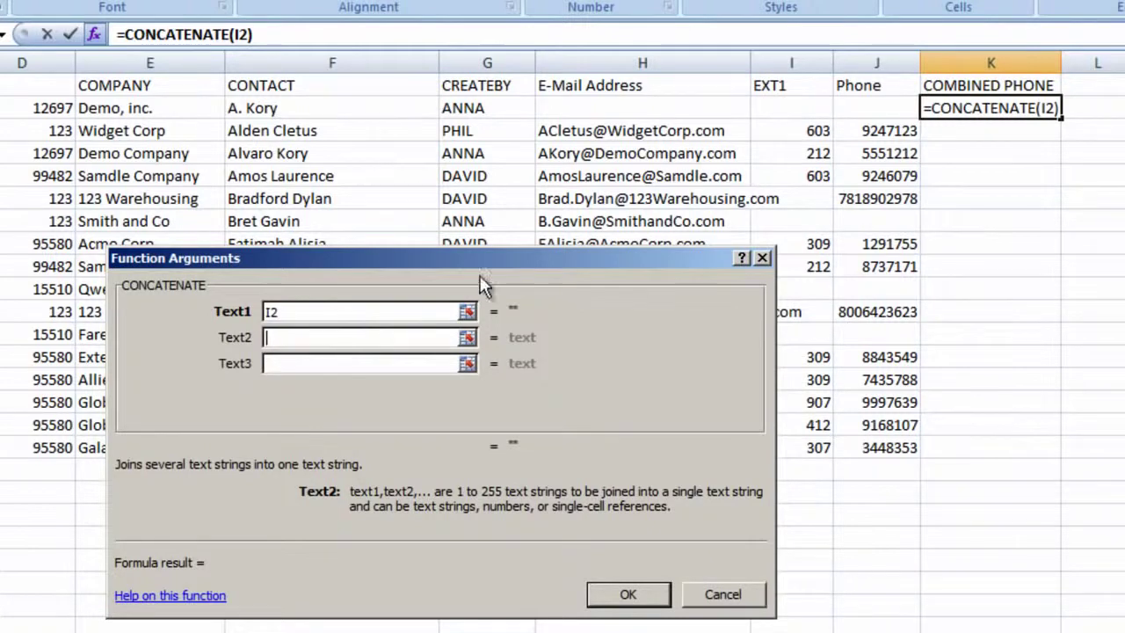
click(861, 111)
click(632, 594)
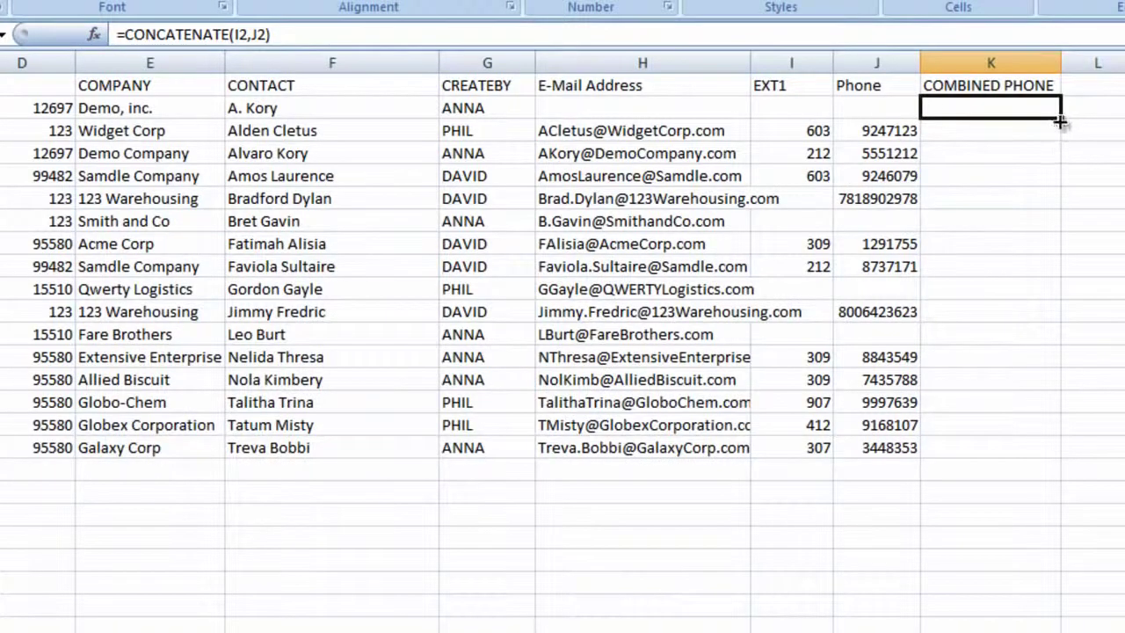
drag(1061, 117, 1045, 455)
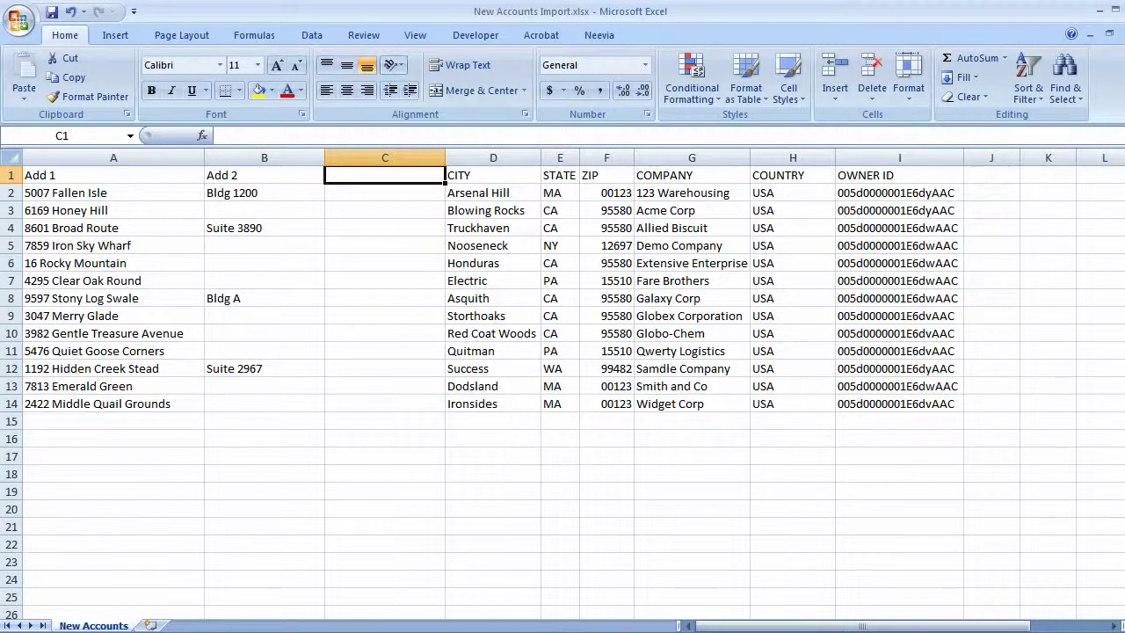
In New Accounts Import.xlsx, enter the header COMBINED ADDRESS in C1 and the formula =CONCATENATE(A2," ",B2) in C2.
text(COMBINED ADDRESS)
key(Return)
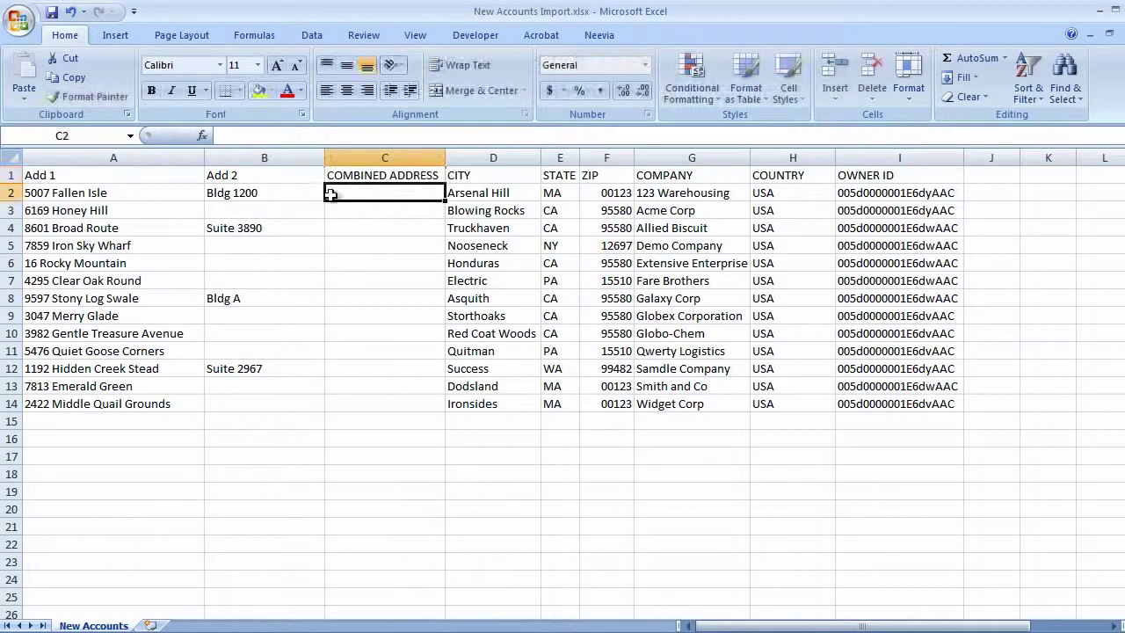
click(201, 138)
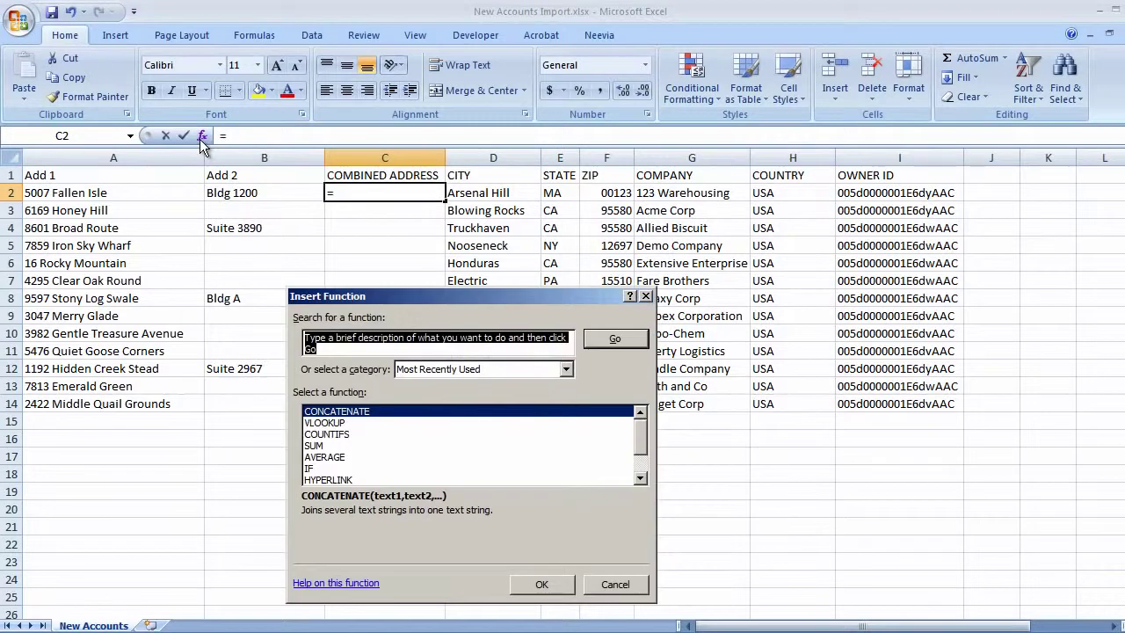
click(344, 412)
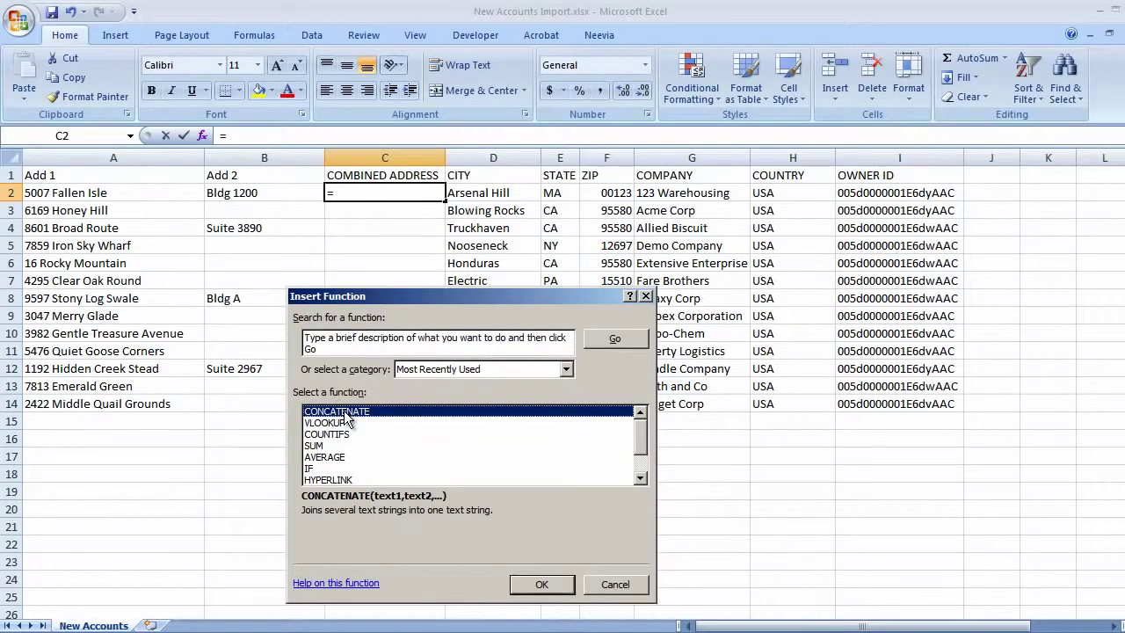
click(522, 587)
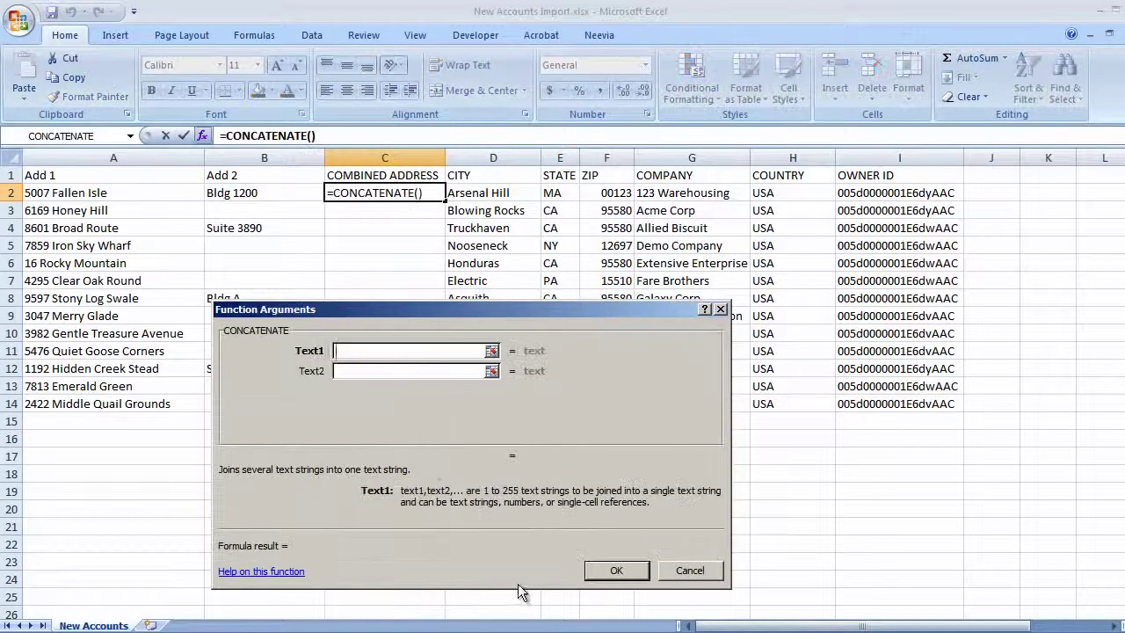
click(153, 197)
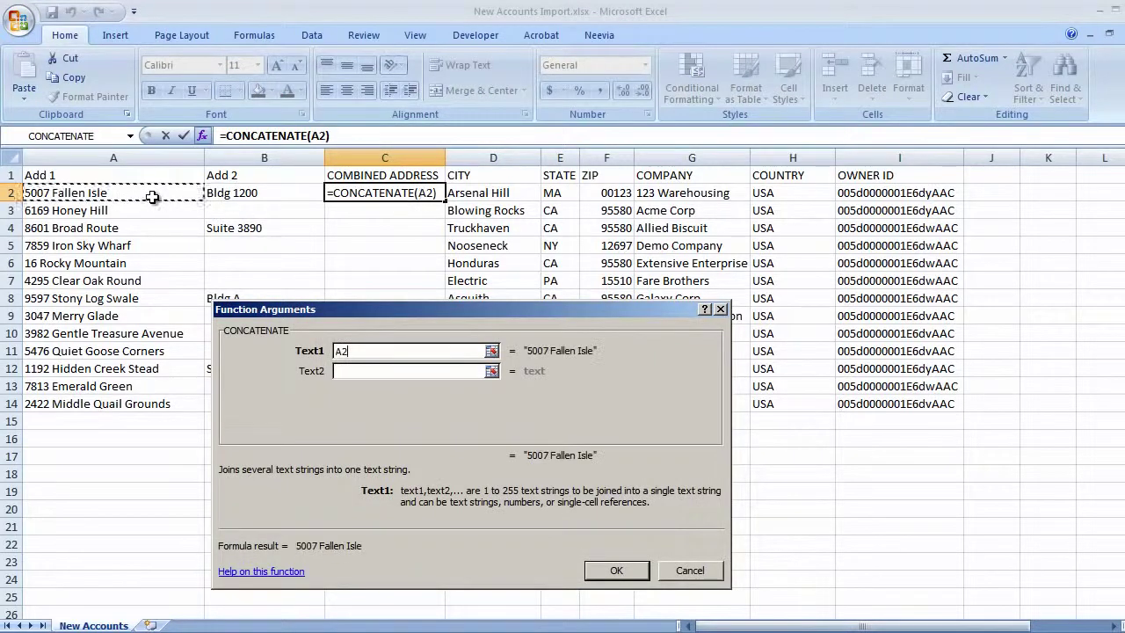
click(339, 369)
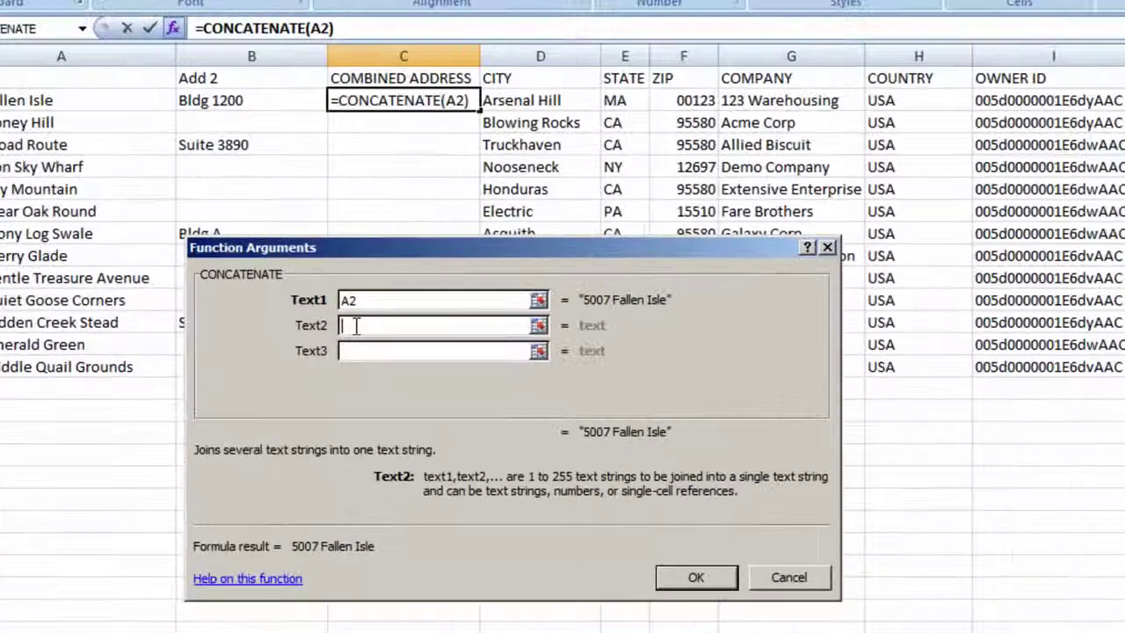
text(" ")
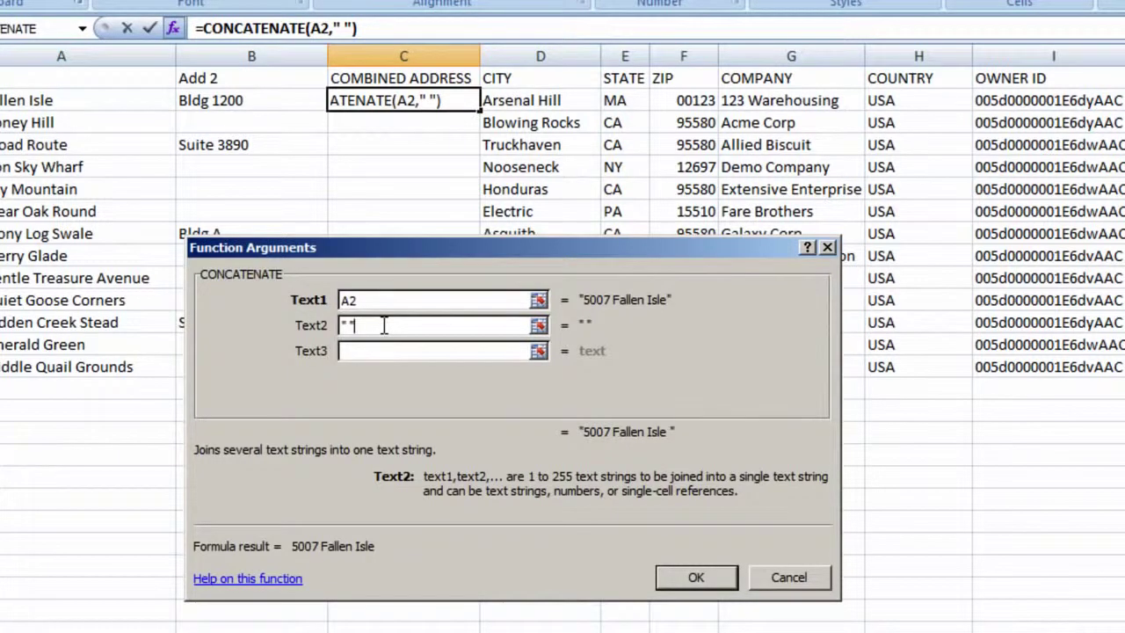
click(362, 351)
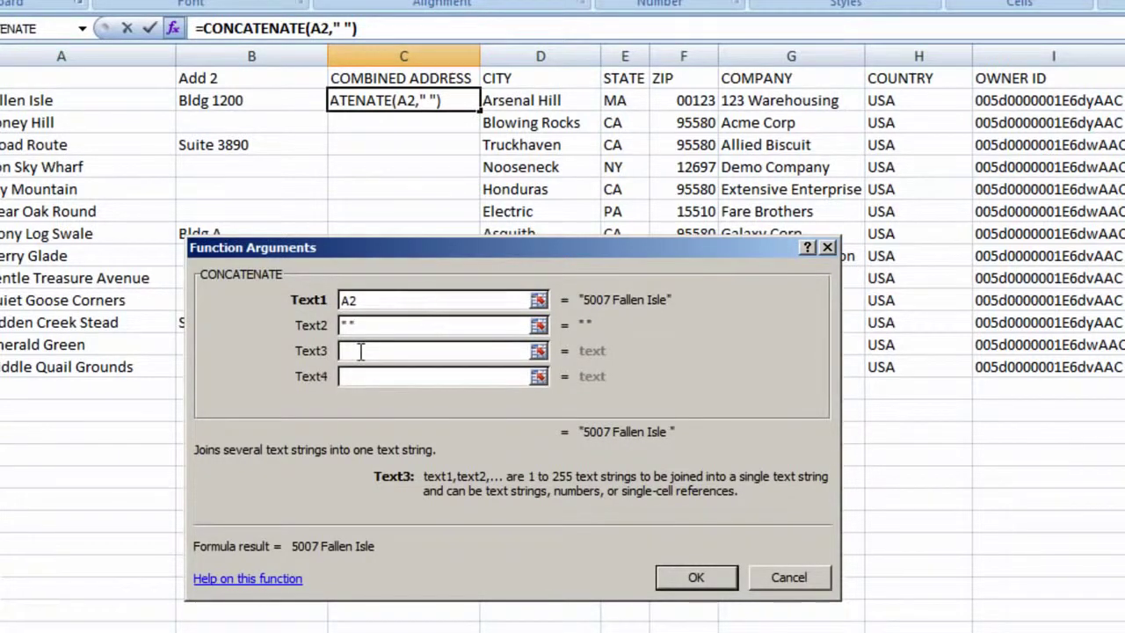
click(227, 102)
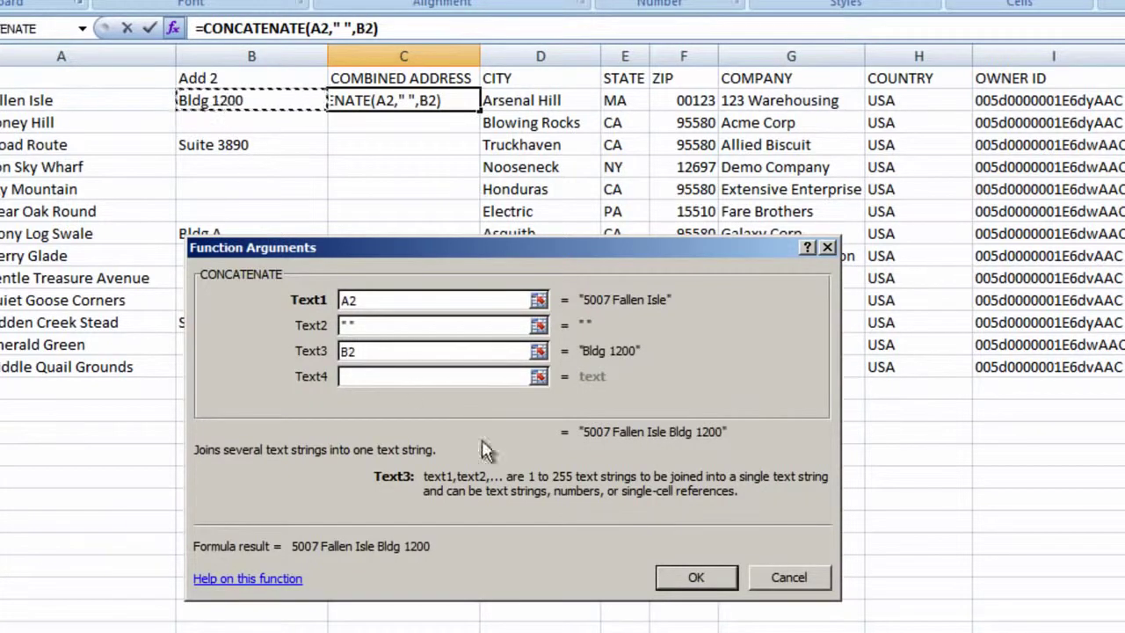
click(686, 580)
Fill the combined address formula from C2 down to C14 and autofit the width of column C.
drag(478, 112, 495, 376)
drag(478, 55, 477, 56)
double_click(477, 55)
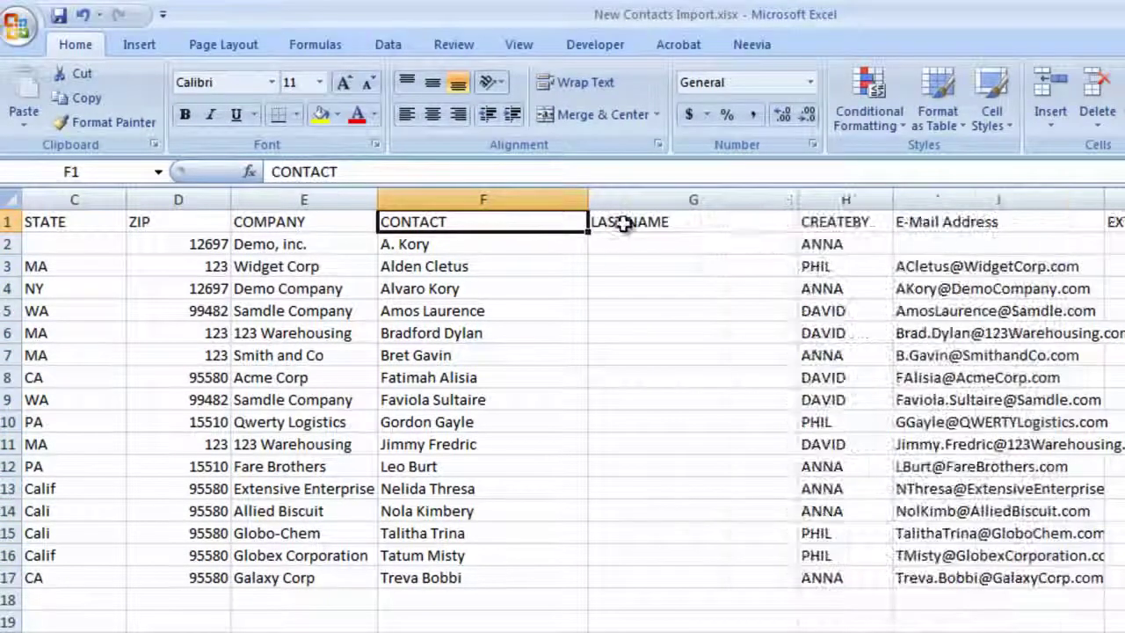
In New Contacts Import.xlsx, rename the F1 header FIRST NAME and split F2:F17 with Text to Columns, delimited by space, with destination $F$2.
text(FIRST )
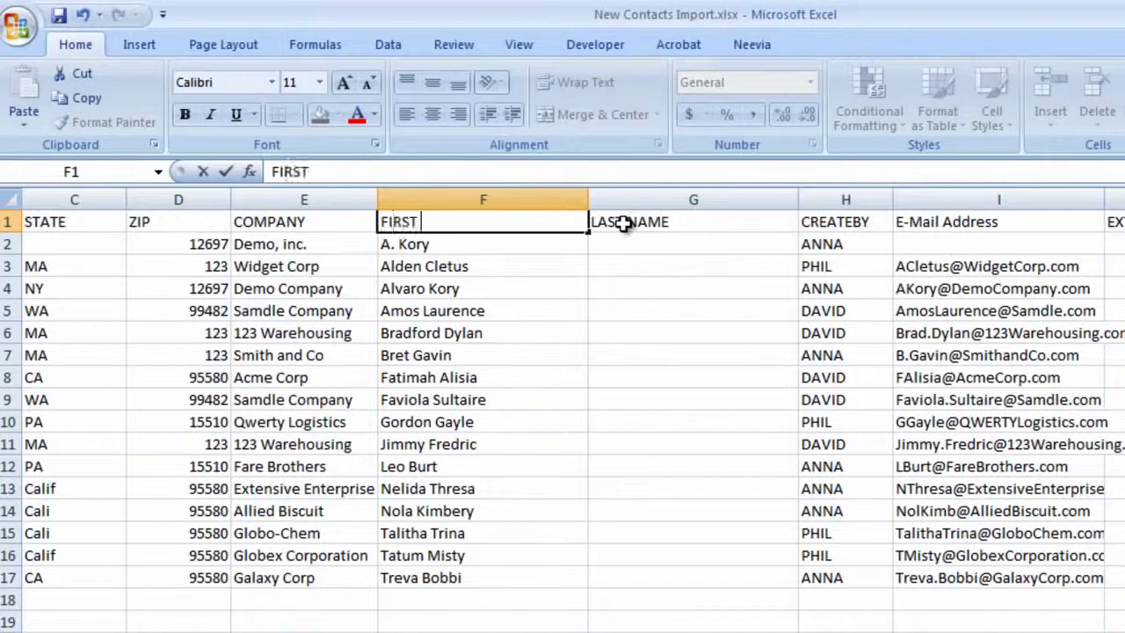
text(NAME)
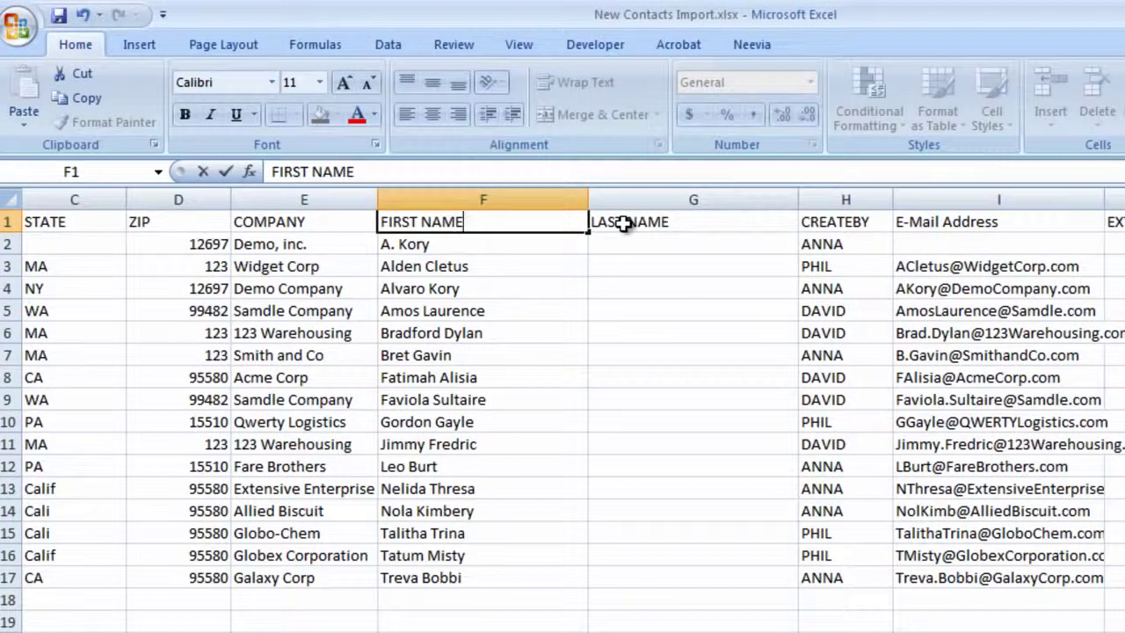
drag(537, 243, 536, 575)
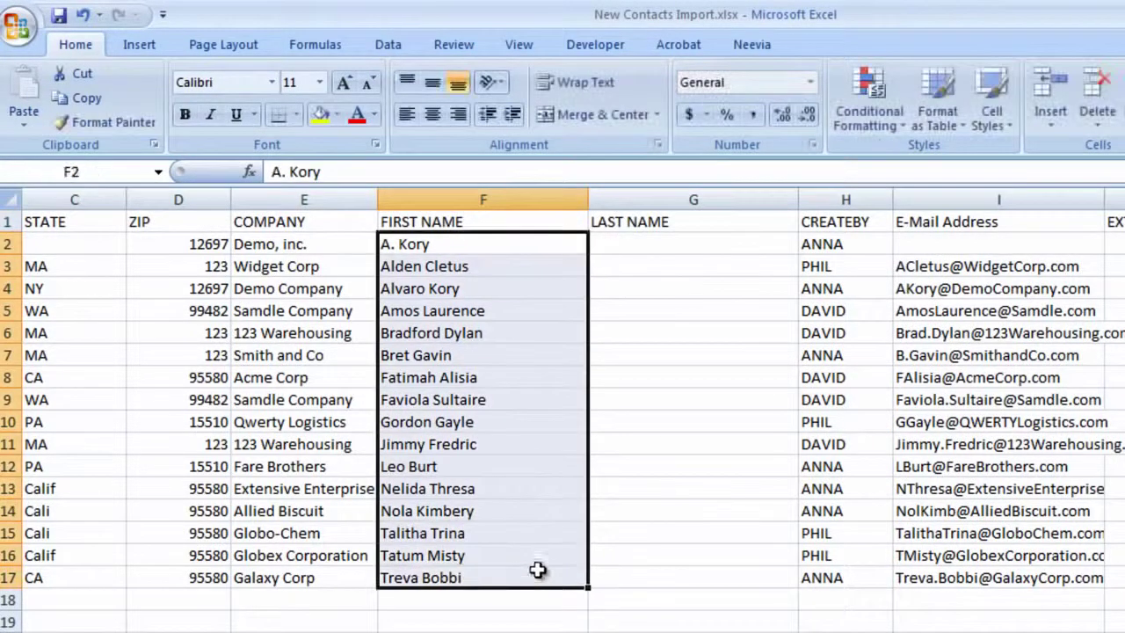
click(389, 46)
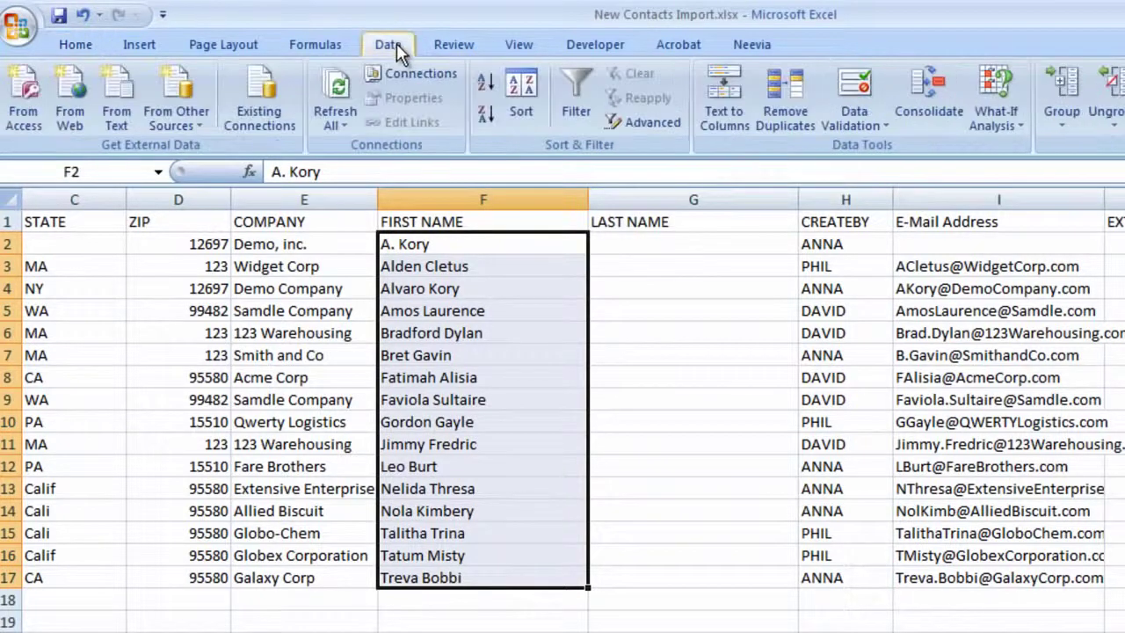
click(717, 127)
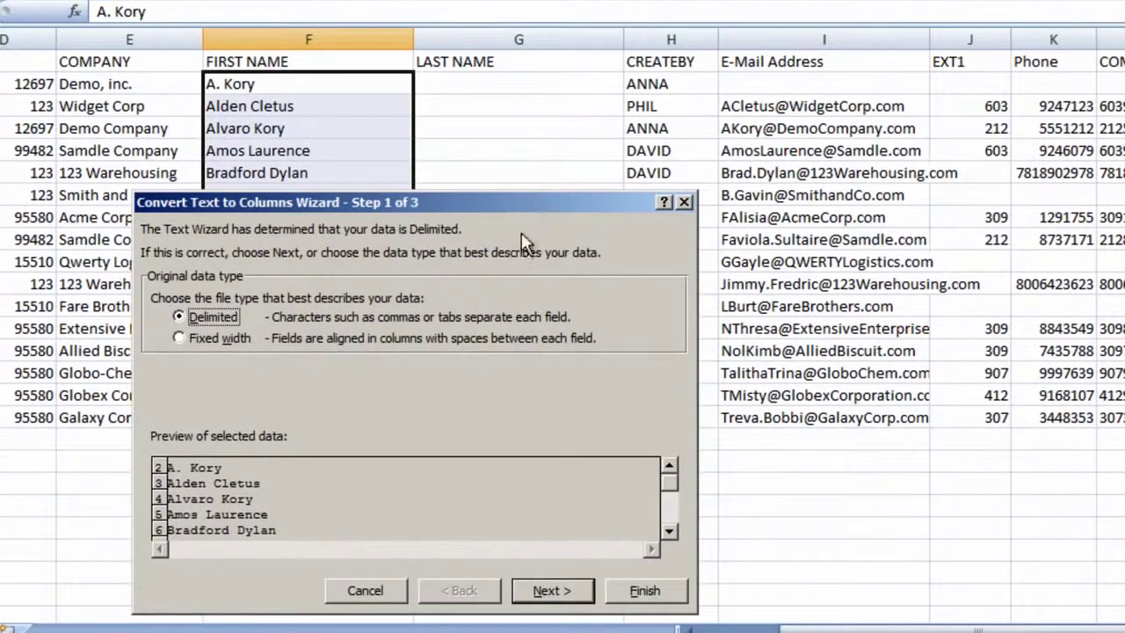
click(548, 594)
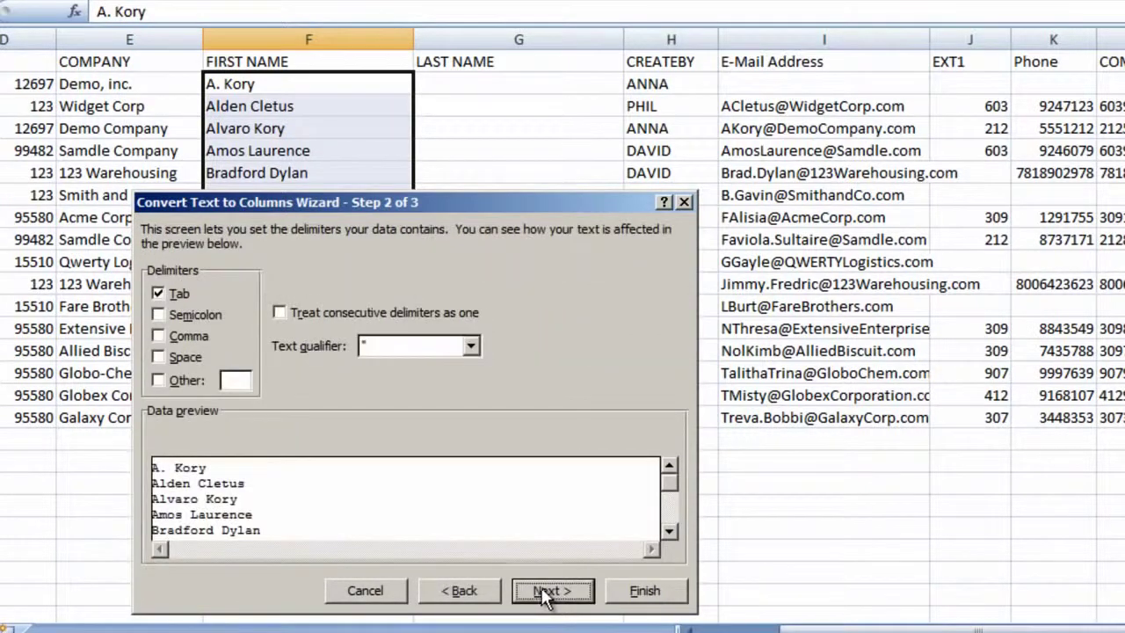
click(159, 357)
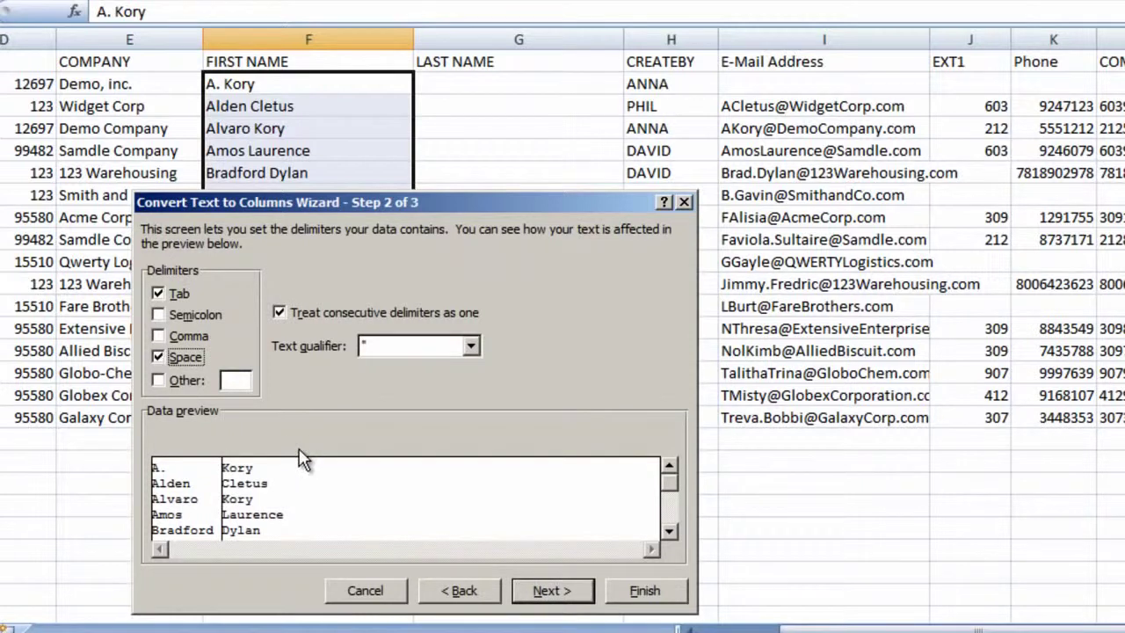
click(539, 597)
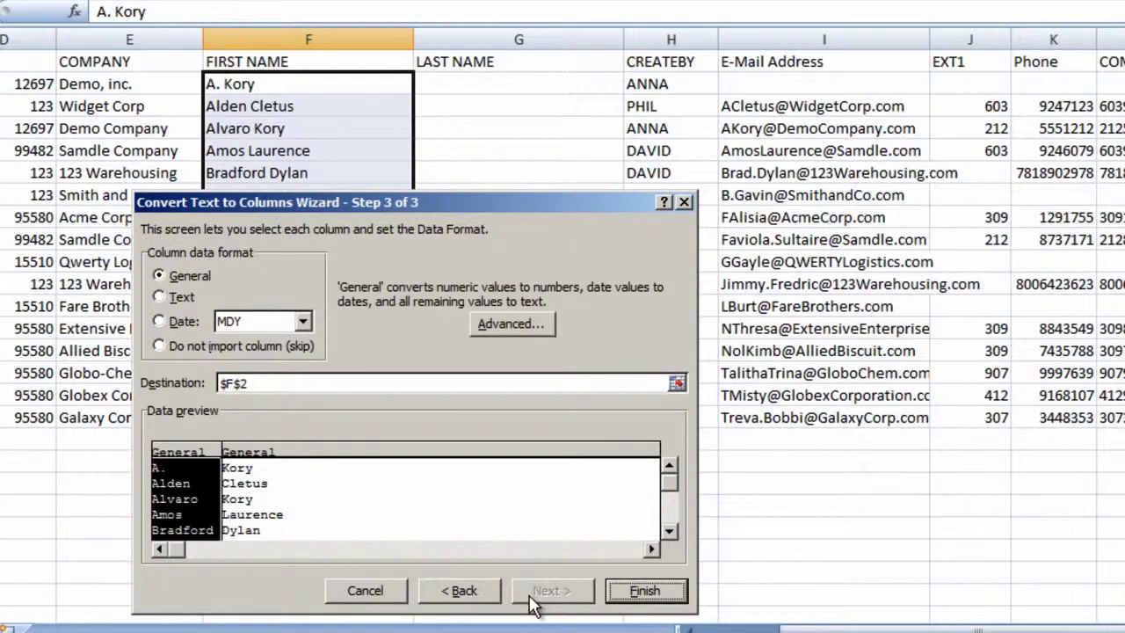
click(644, 591)
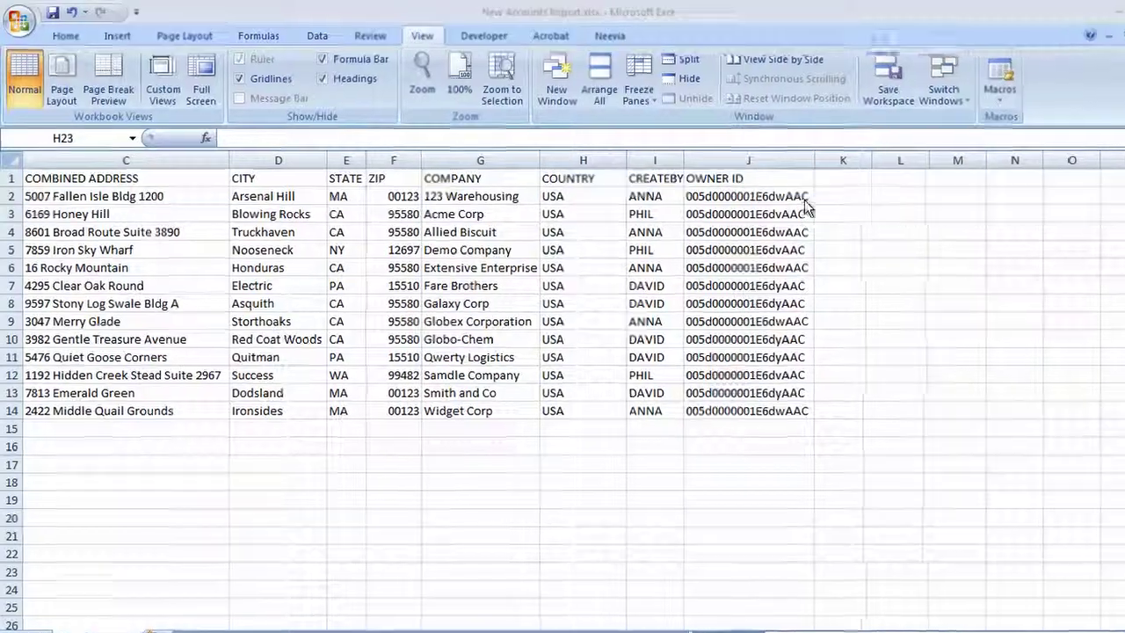
Inspect the VLOOKUP formulas behind the OWNER ID cells J2 and J4 in New Accounts Import.xlsx.
click(773, 193)
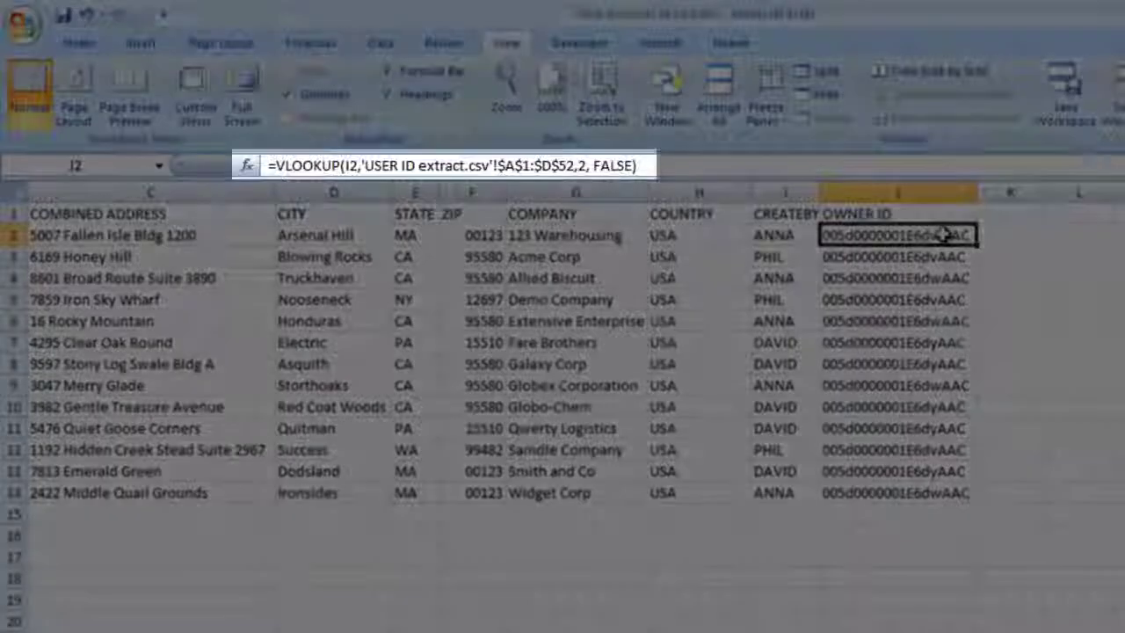
click(926, 278)
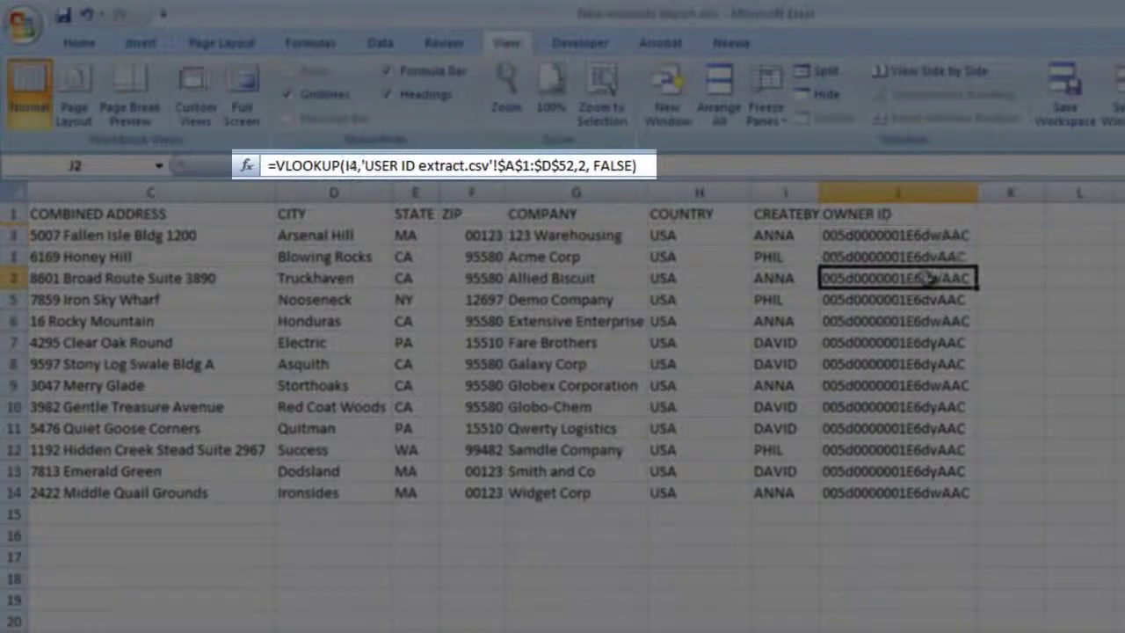
Check the VLOOKUP formula behind the OWNER ID in J7 and add a blank worksheet to New Accounts Import.xlsx.
click(924, 343)
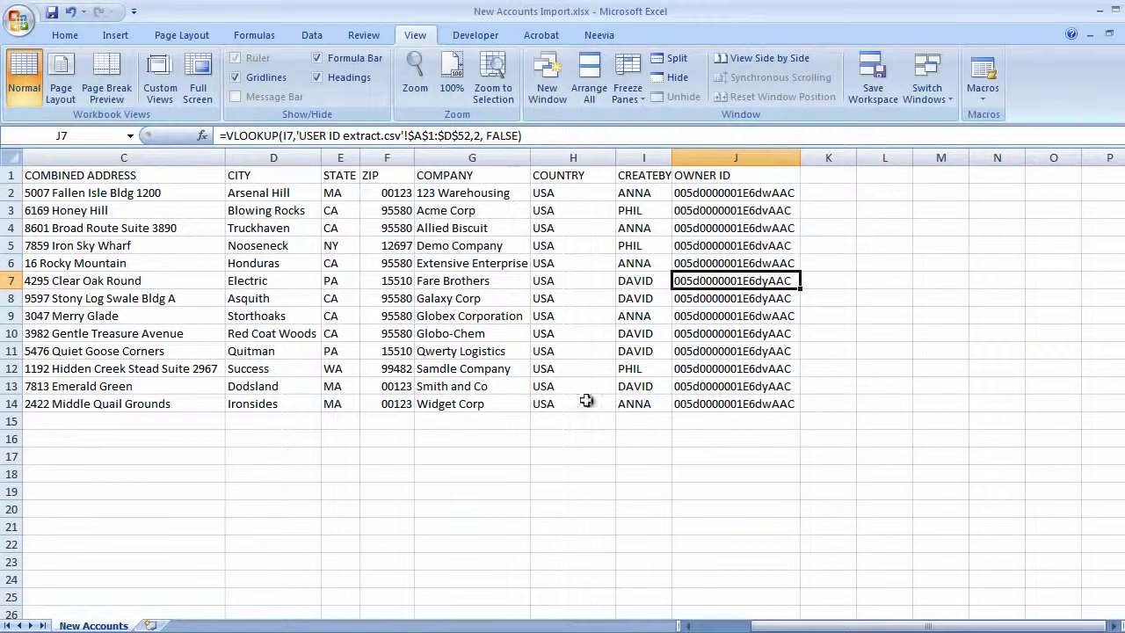
click(155, 625)
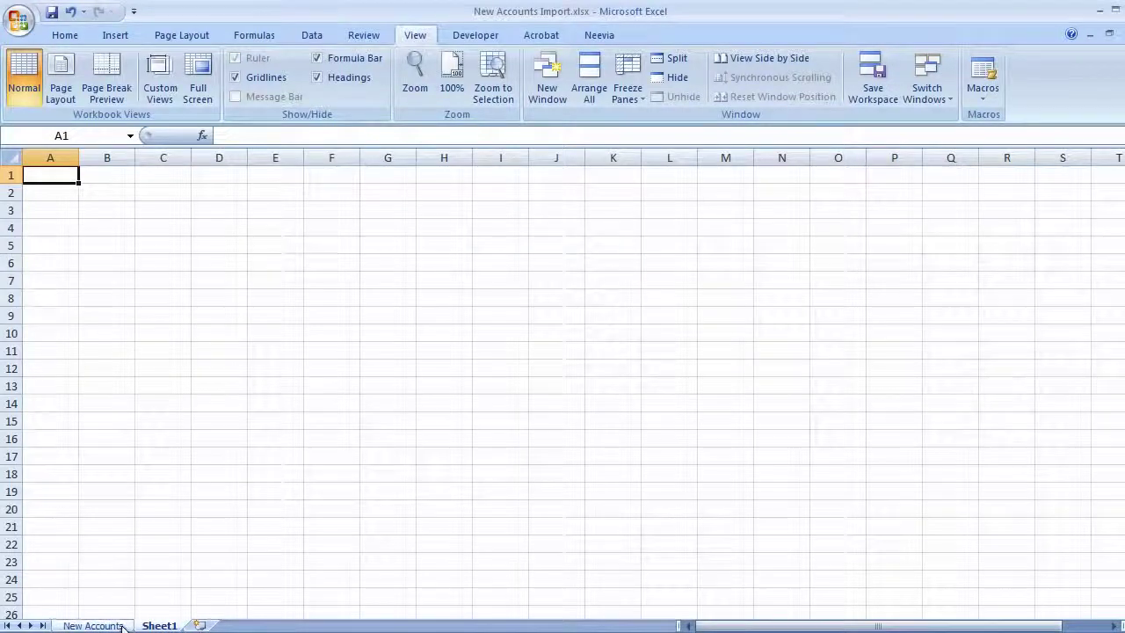
Save only the New Accounts sheet as New Accounts Import.csv in CSV (Comma delimited) format, keeping that format despite incompatible features.
click(93, 625)
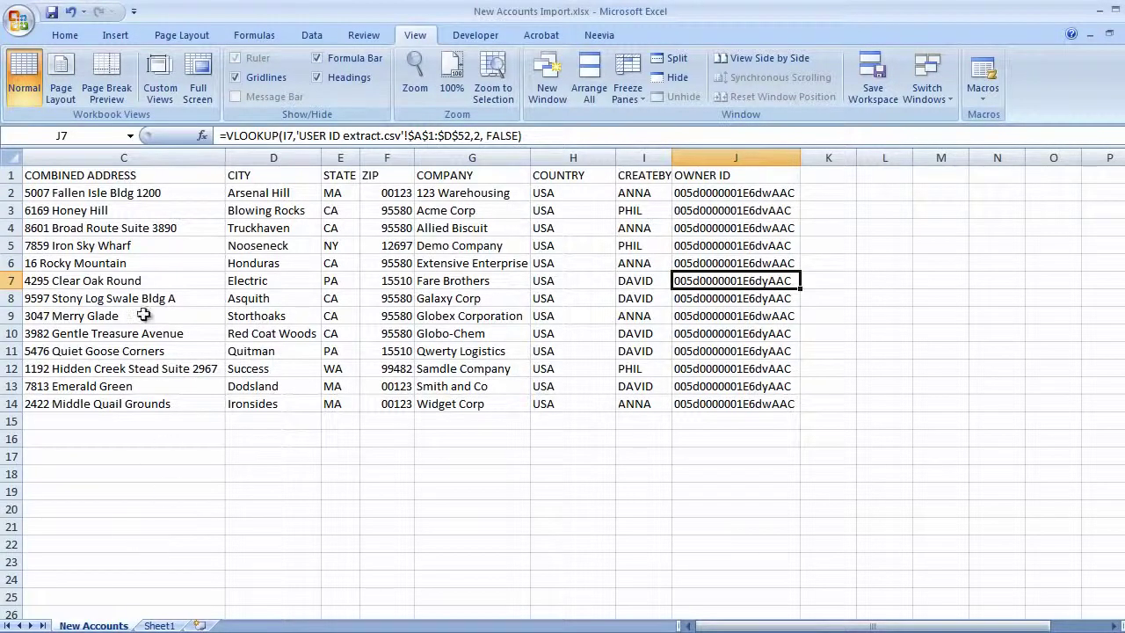
click(17, 24)
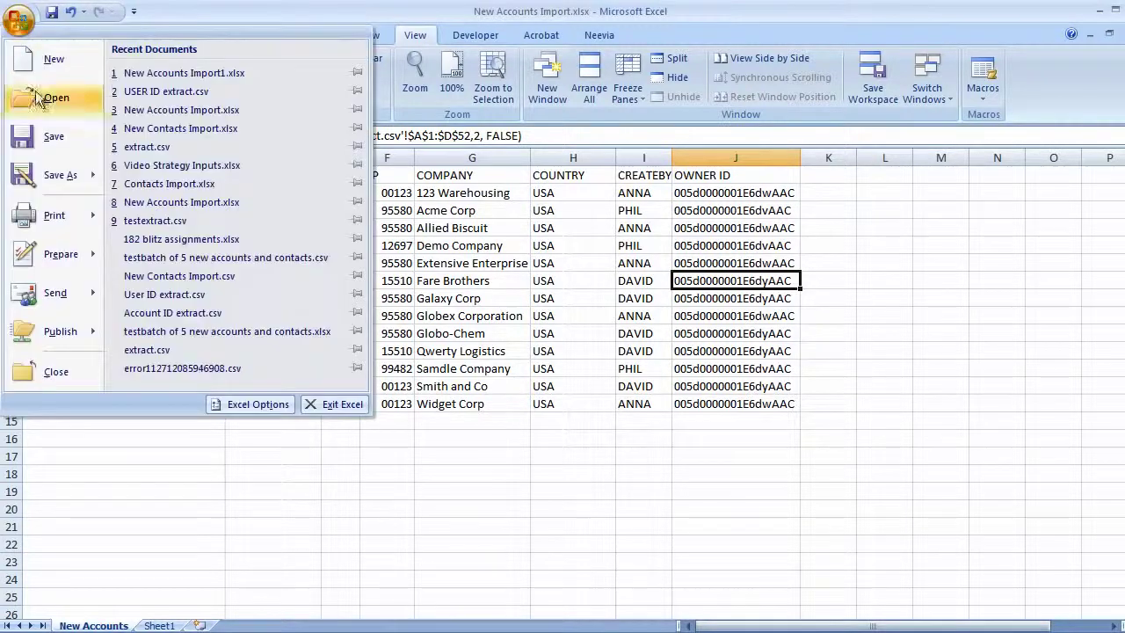
click(55, 175)
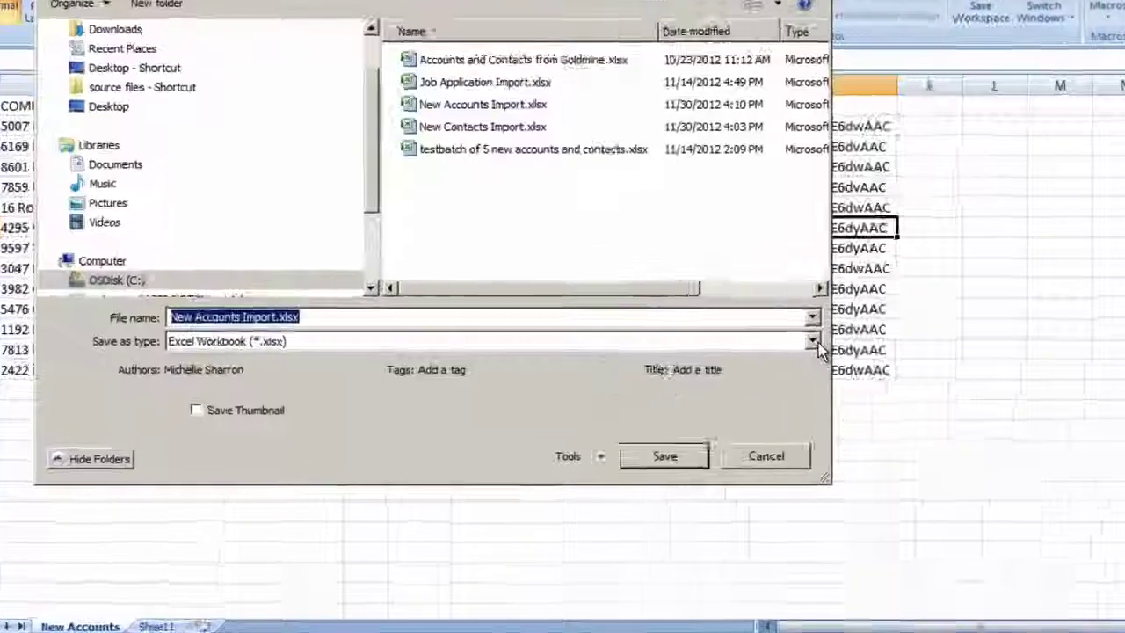
click(727, 379)
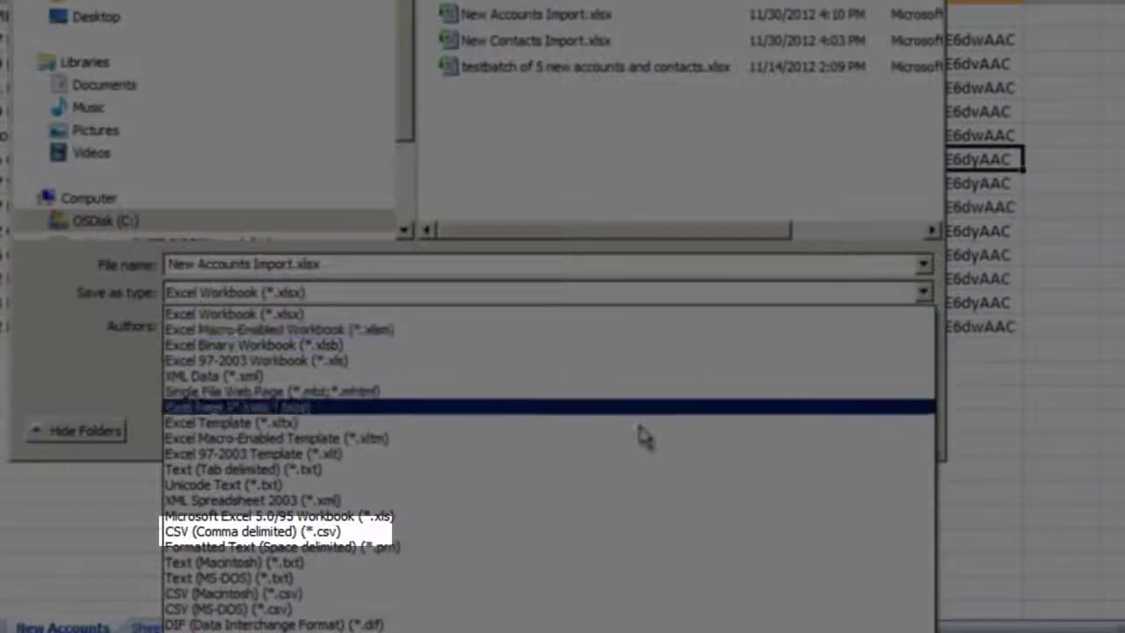
click(585, 532)
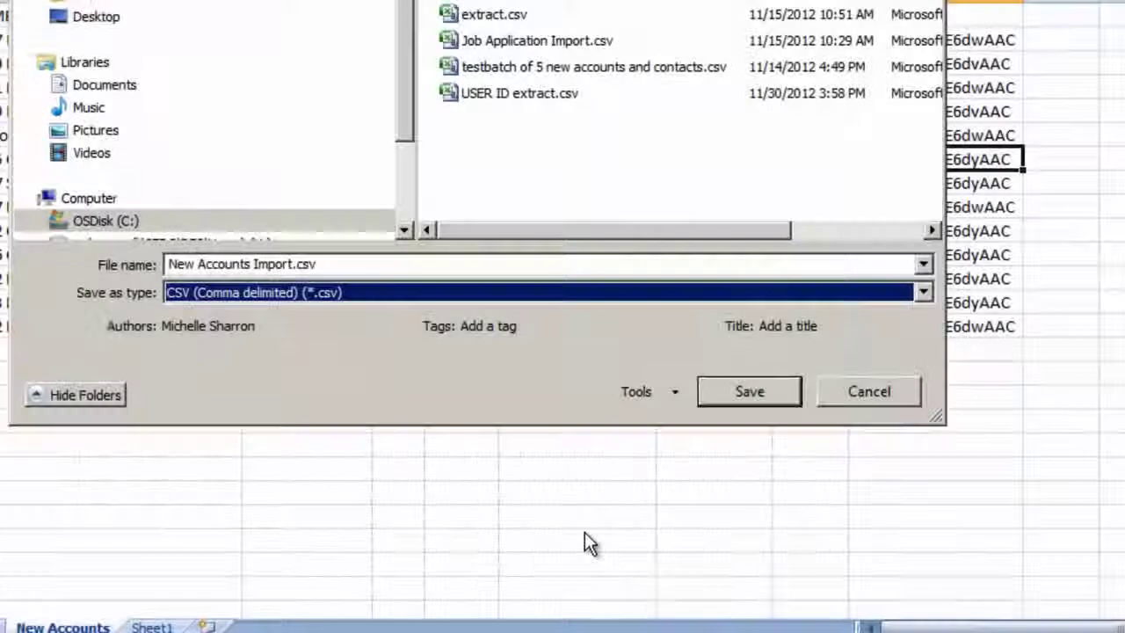
click(726, 390)
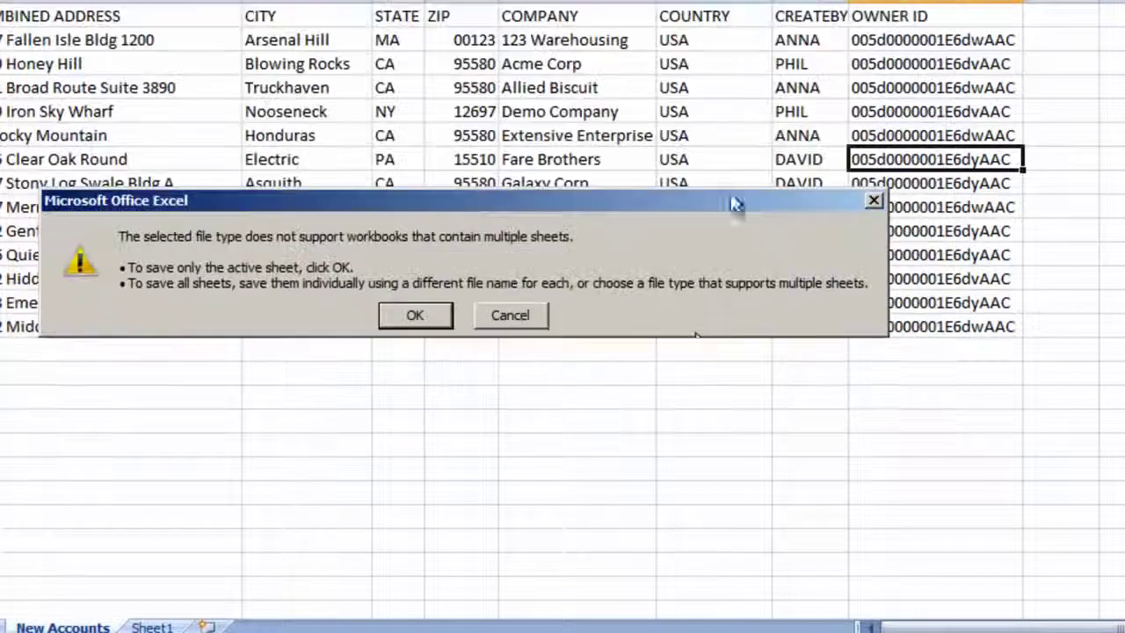
click(405, 319)
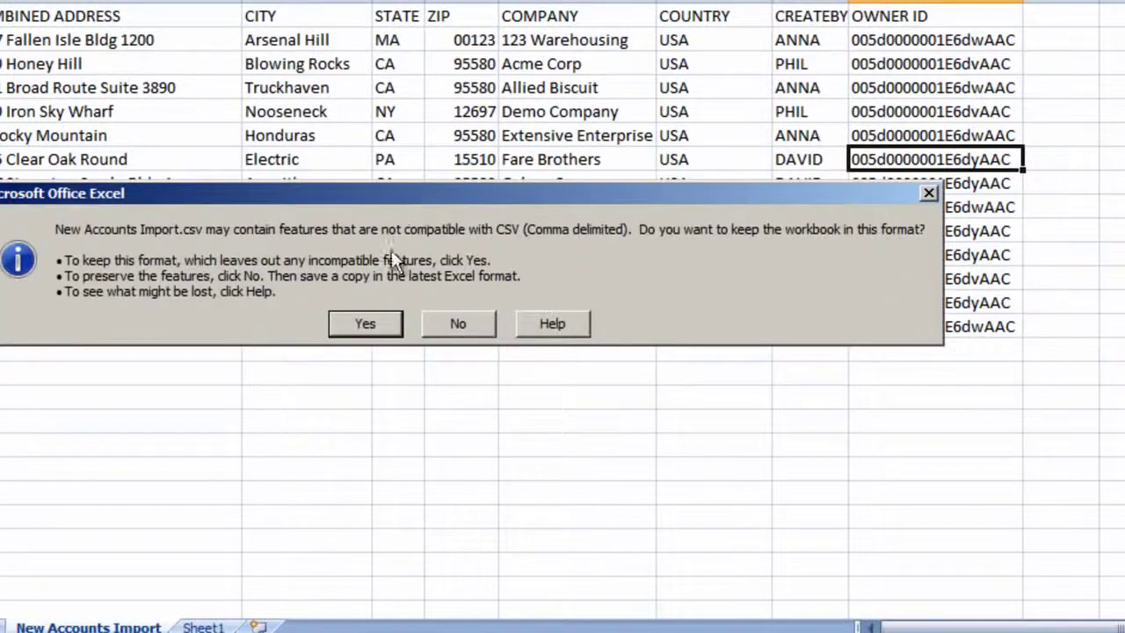
click(365, 324)
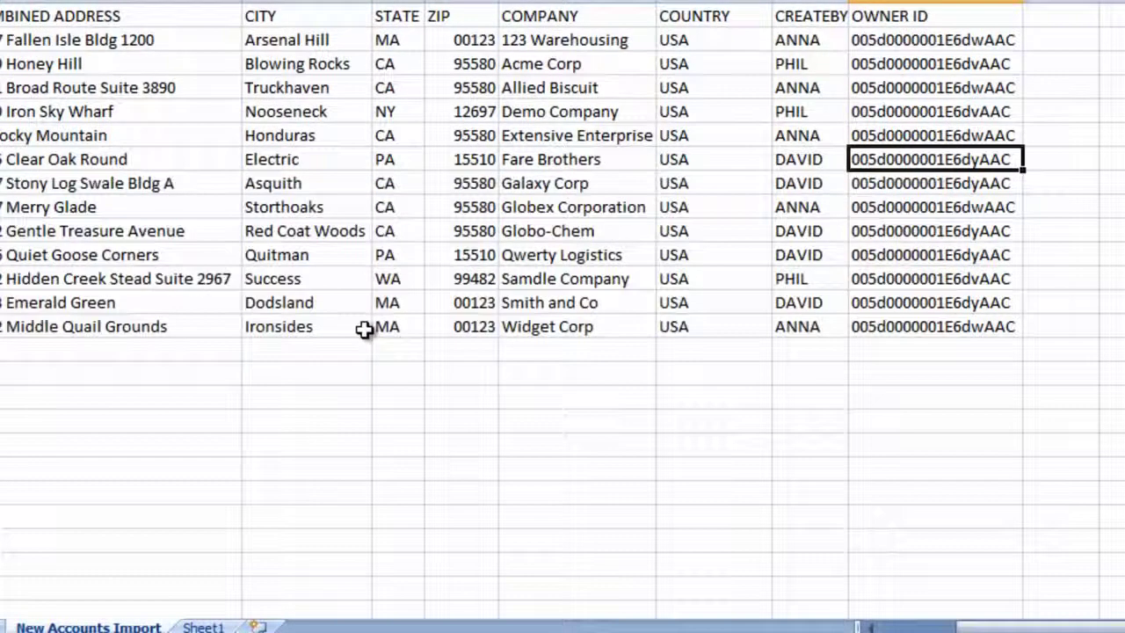